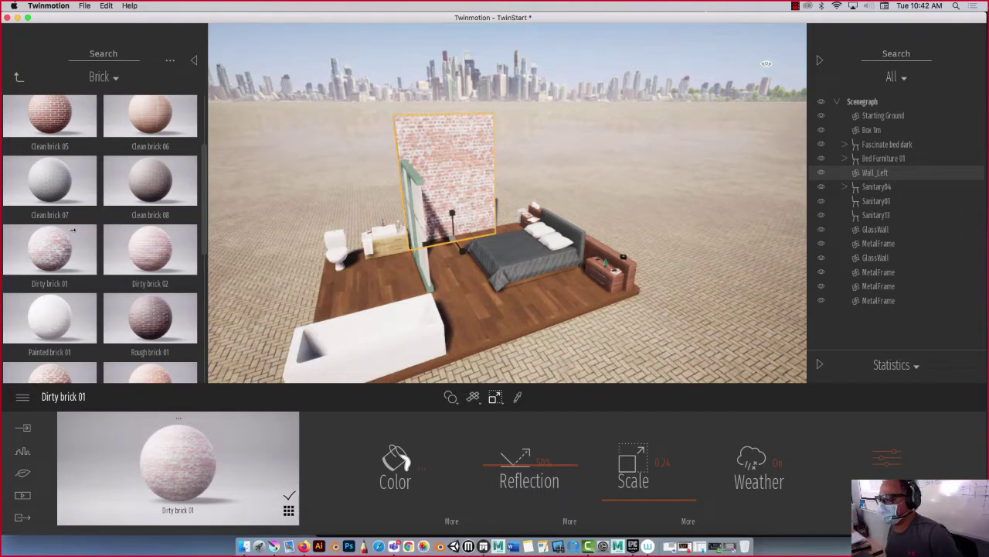
# Step: Try the Clean brick 07 material on the left wall with its reflection at 23%
pyautogui.moveTo(38, 201)
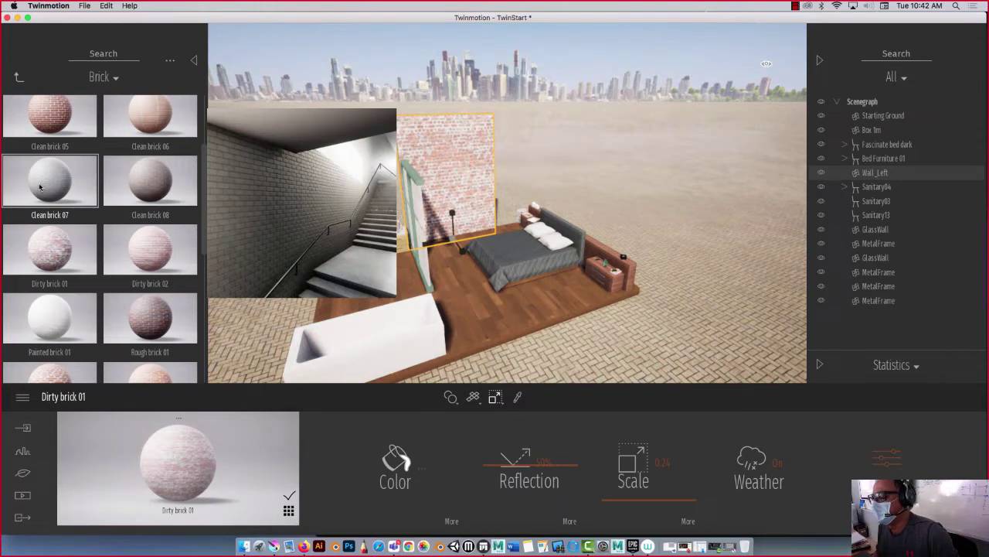
pyautogui.moveTo(39, 186); pyautogui.dragTo(443, 248)
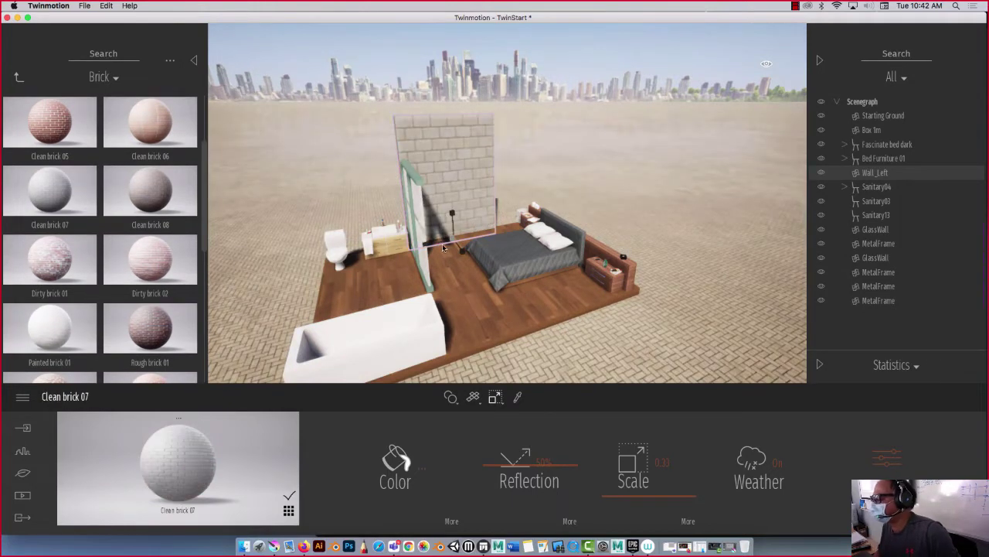
pyautogui.moveTo(527, 467); pyautogui.dragTo(524, 486)
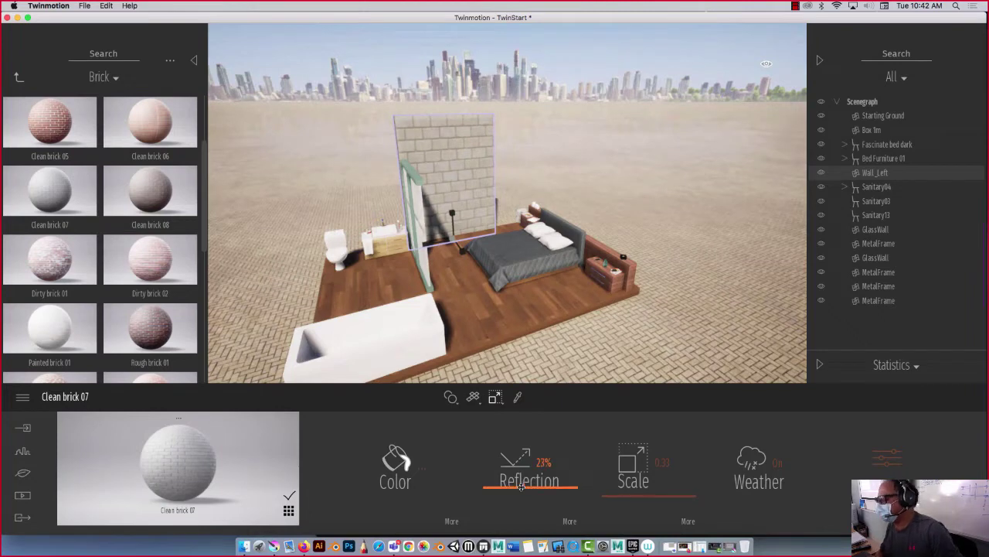
# Step: Apply the Clean brick 01 material to the left wall and set its texture scale to 0.53
pyautogui.moveTo(60, 122)
pyautogui.scroll(3, 60, 122)
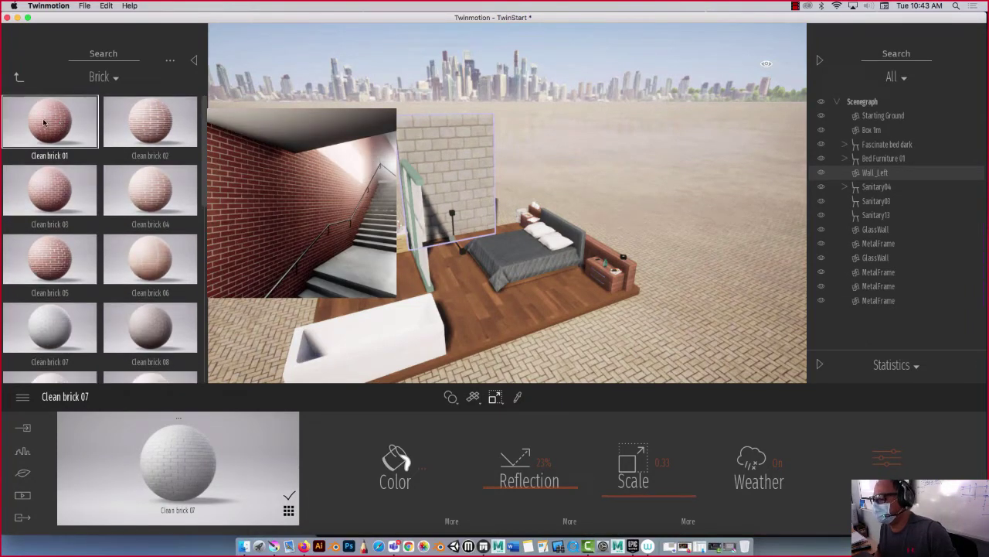
pyautogui.moveTo(84, 128); pyautogui.dragTo(448, 161)
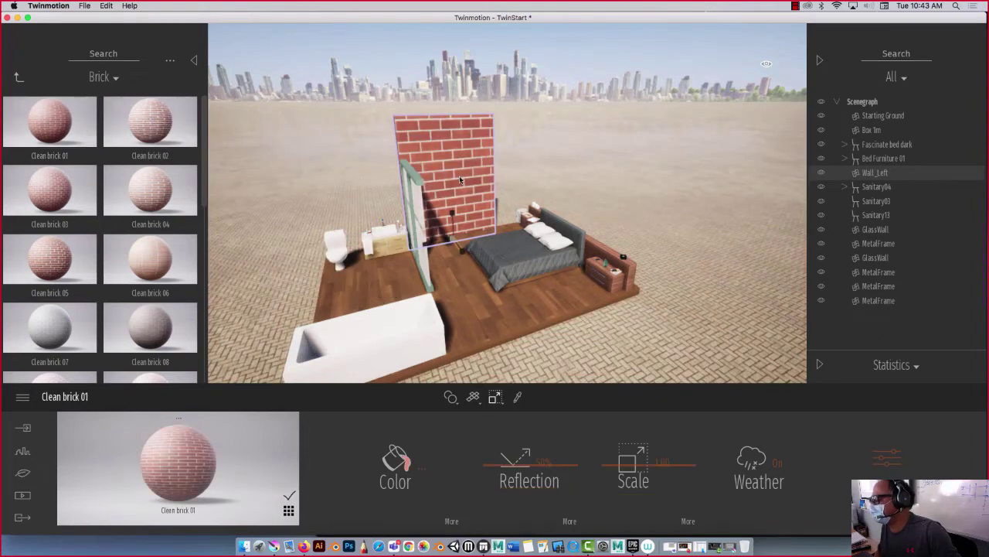
pyautogui.moveTo(622, 468); pyautogui.dragTo(615, 485)
# Step: Shift the brick wall along the floor's back edge toward the bed and paste an instance of it
pyautogui.press('Tab')
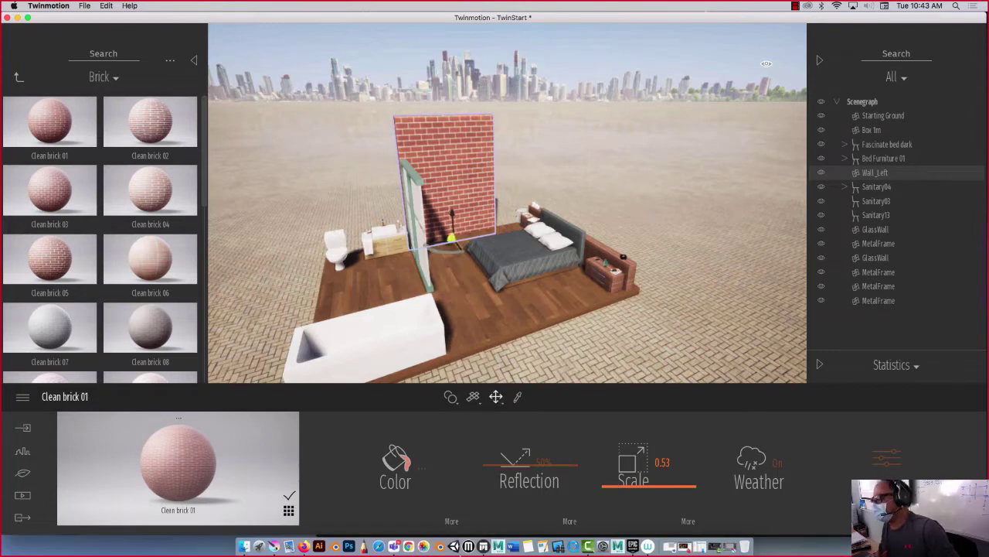
pyautogui.moveTo(433, 244); pyautogui.dragTo(467, 245)
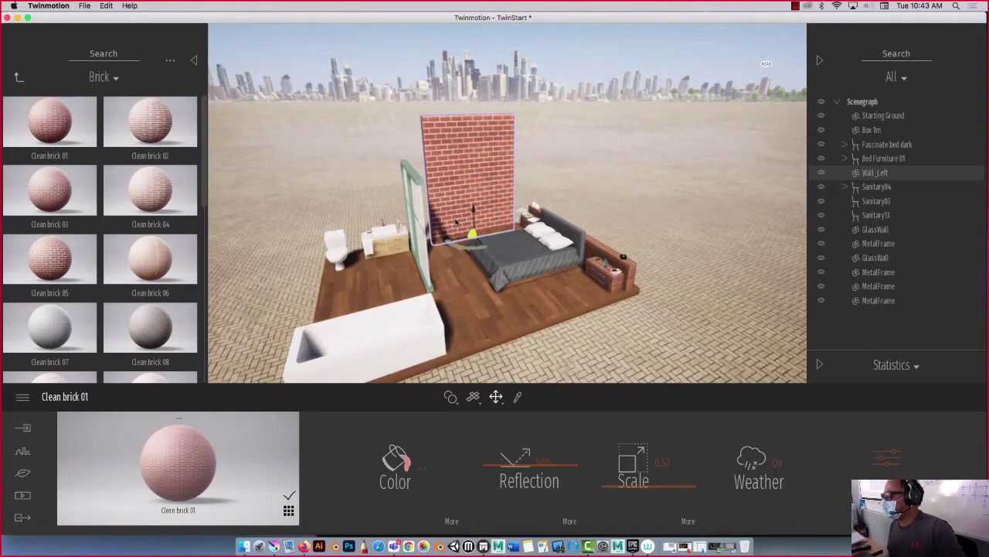
pyautogui.rightClick(885, 173)
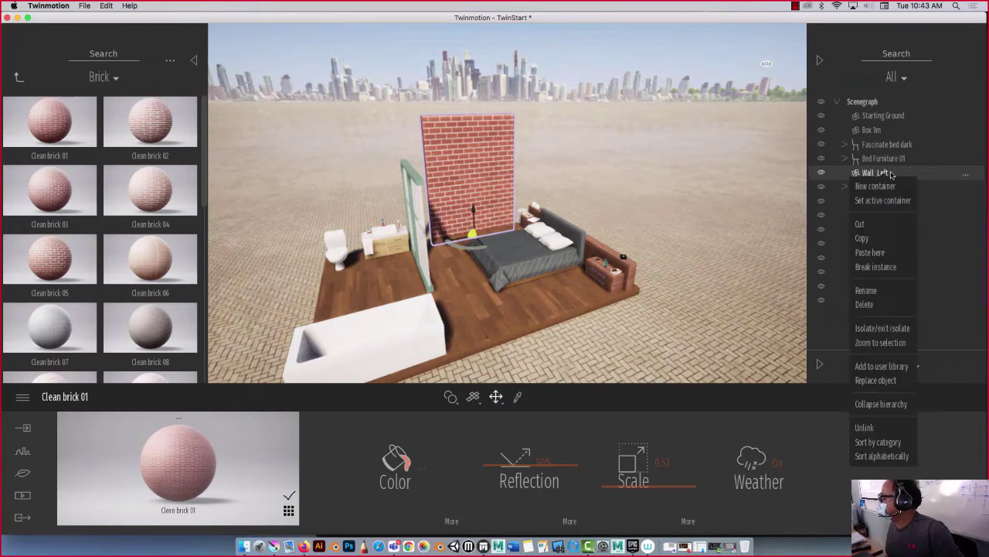
pyautogui.click(875, 240)
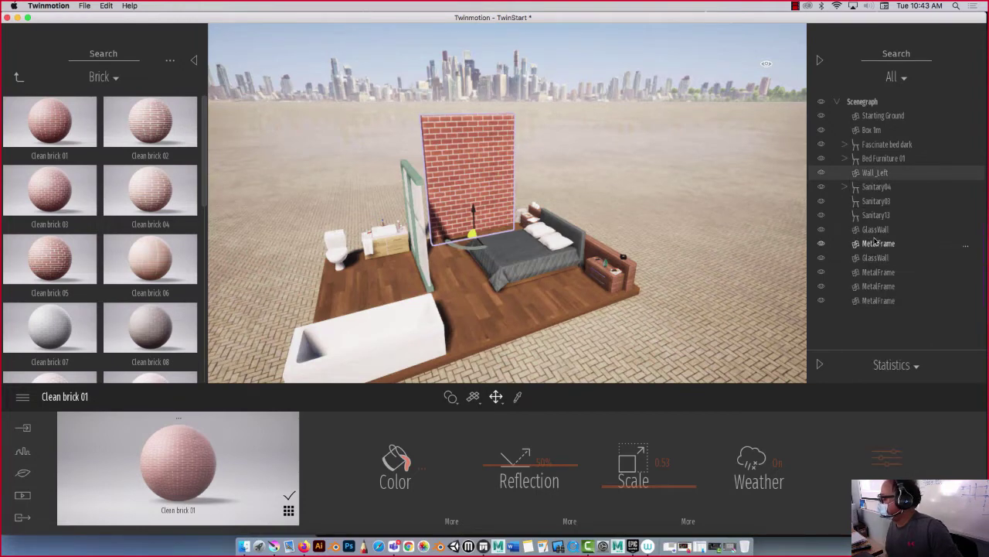
pyautogui.rightClick(873, 176)
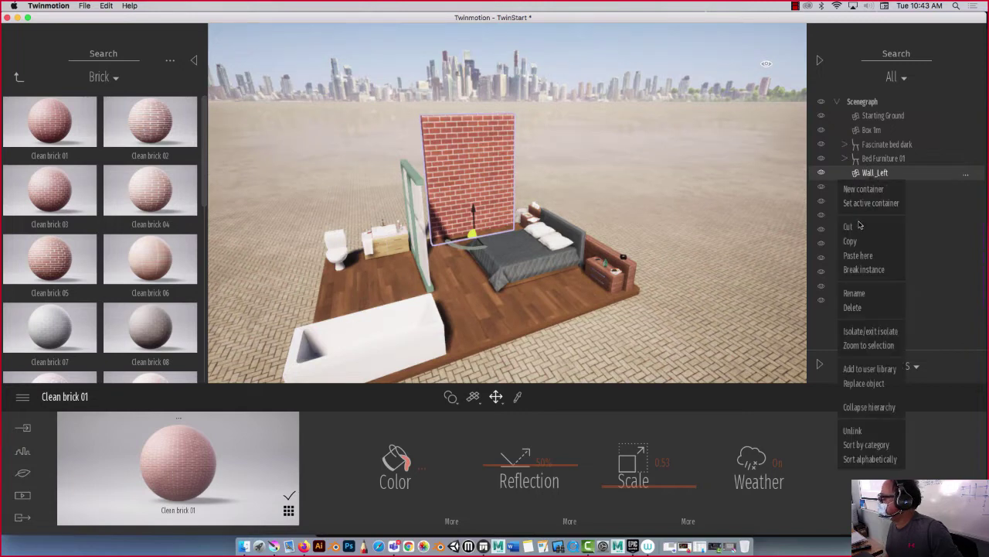
pyautogui.click(857, 253)
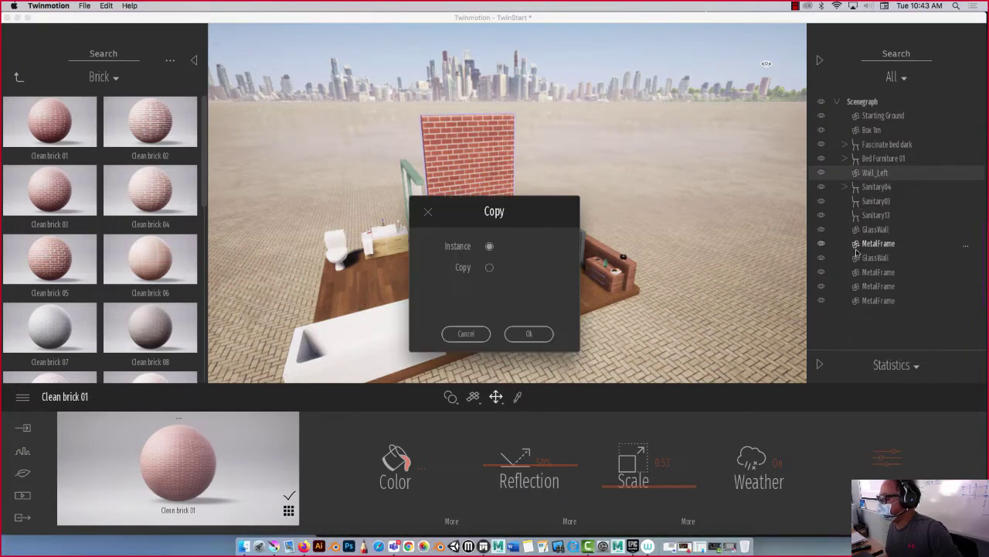
pyautogui.click(529, 333)
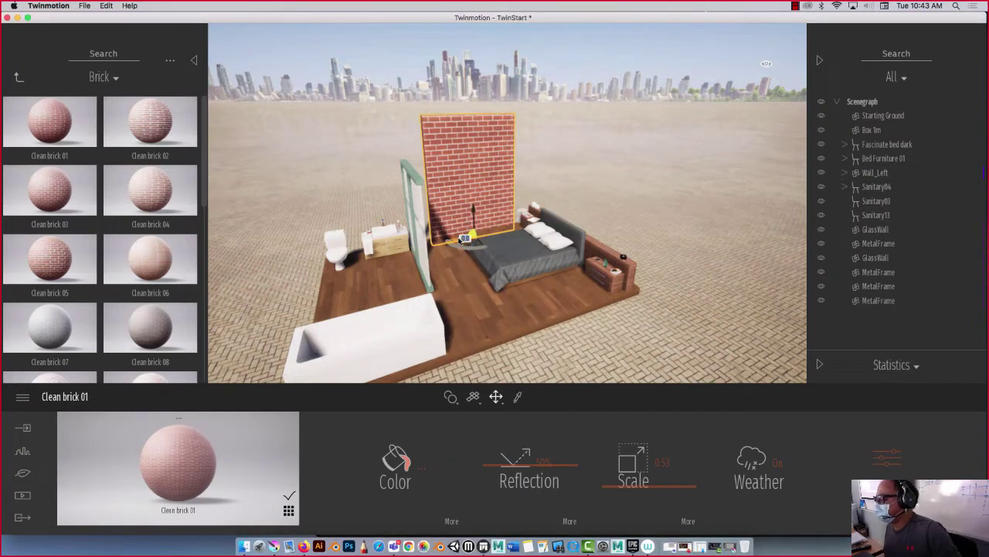
# Step: Place the wall instance behind the toilet and sink and narrow it to fit the bathroom side
pyautogui.moveTo(460, 249); pyautogui.dragTo(325, 266)
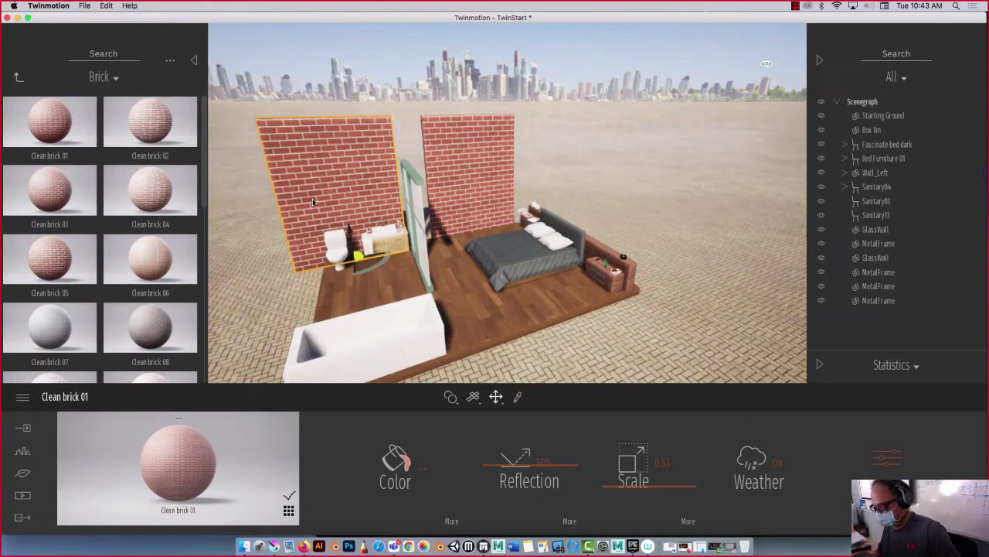
pyautogui.press('Tab')
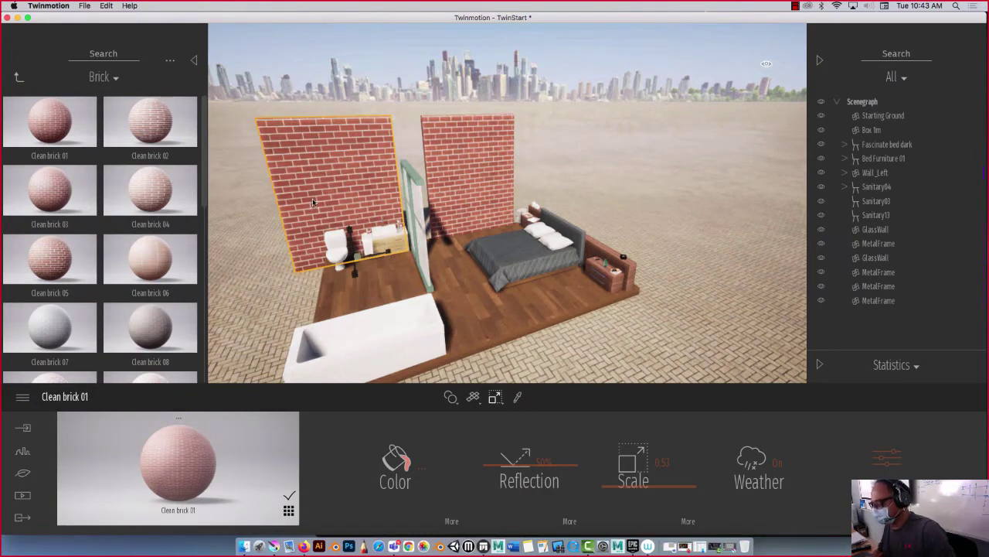
pyautogui.click(390, 255)
pyautogui.moveTo(389, 255); pyautogui.dragTo(345, 265)
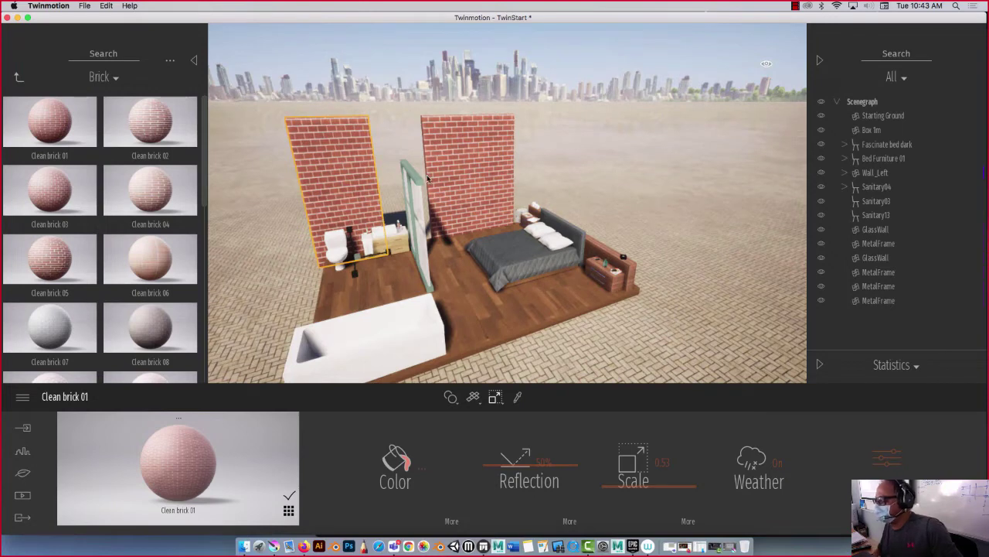
pyautogui.press('w')
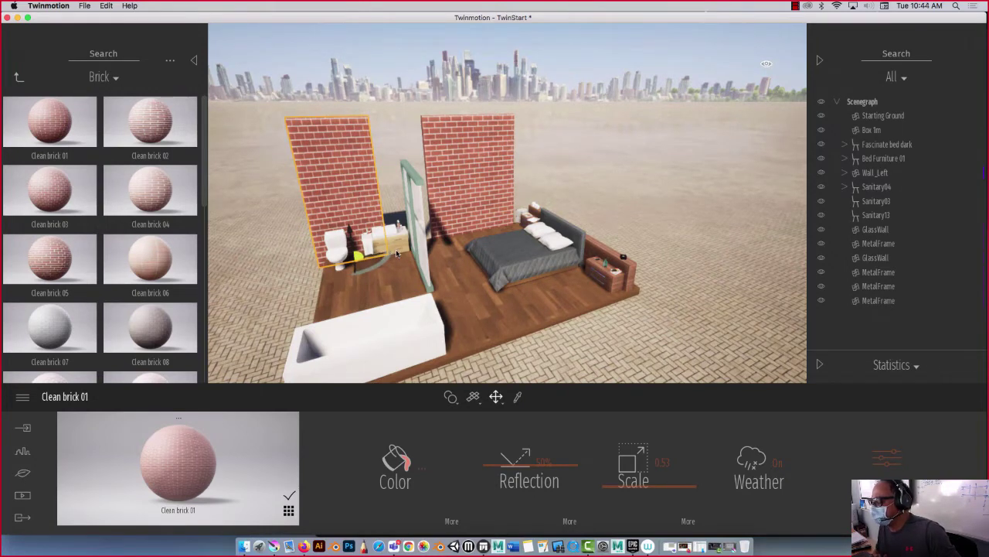
pyautogui.click(371, 251)
pyautogui.click(336, 194)
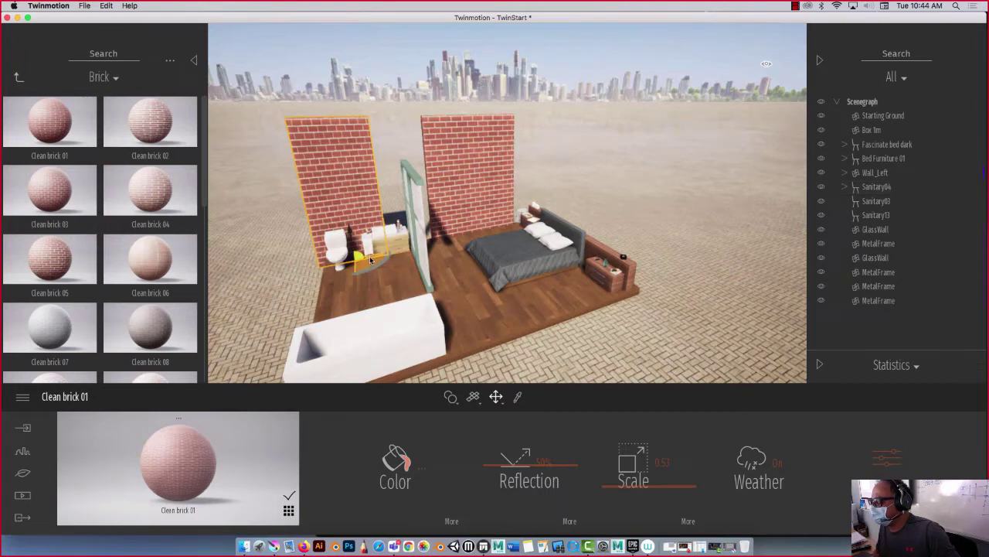
pyautogui.moveTo(377, 256); pyautogui.dragTo(380, 258)
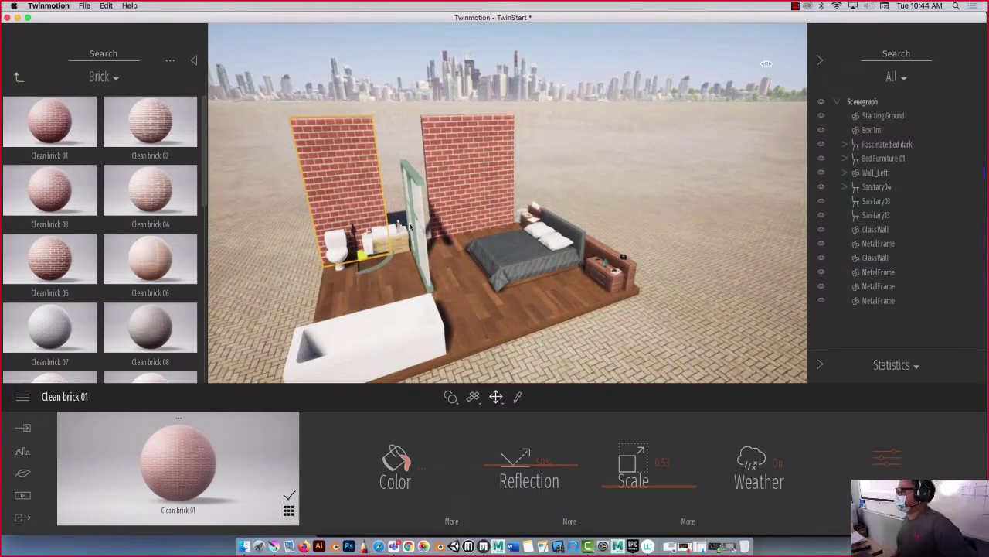
# Step: Paste an instance of the glass partition's pane beside the sink and move it toward the bedroom's brick wall
pyautogui.click(422, 207)
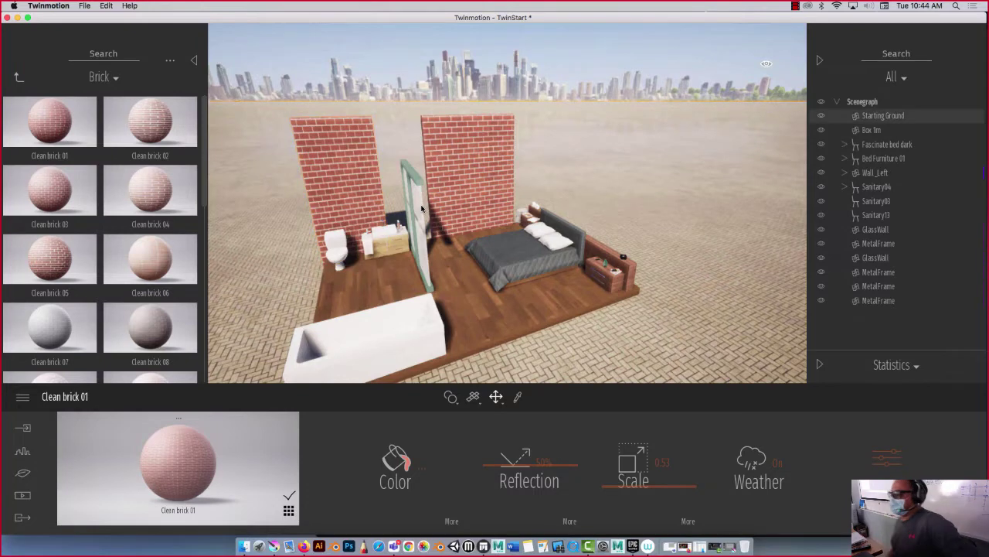
pyautogui.click(861, 232)
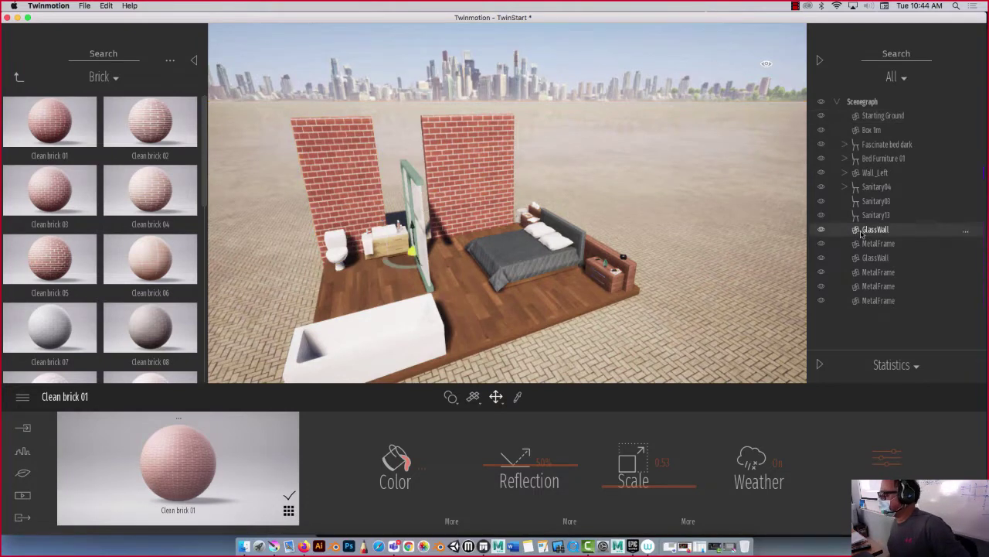
pyautogui.moveTo(249, 269); pyautogui.dragTo(290, 275, button='middle')
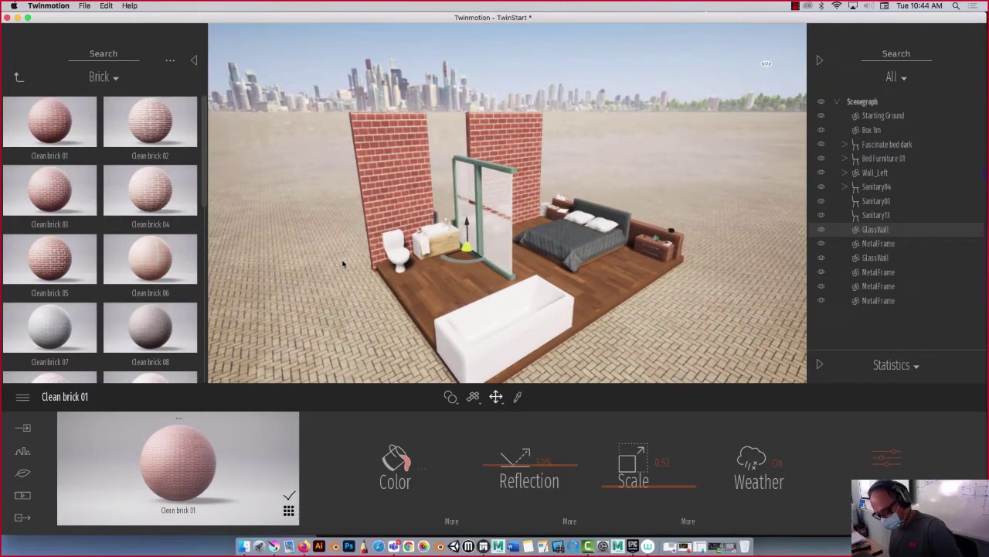
pyautogui.press('super+v')
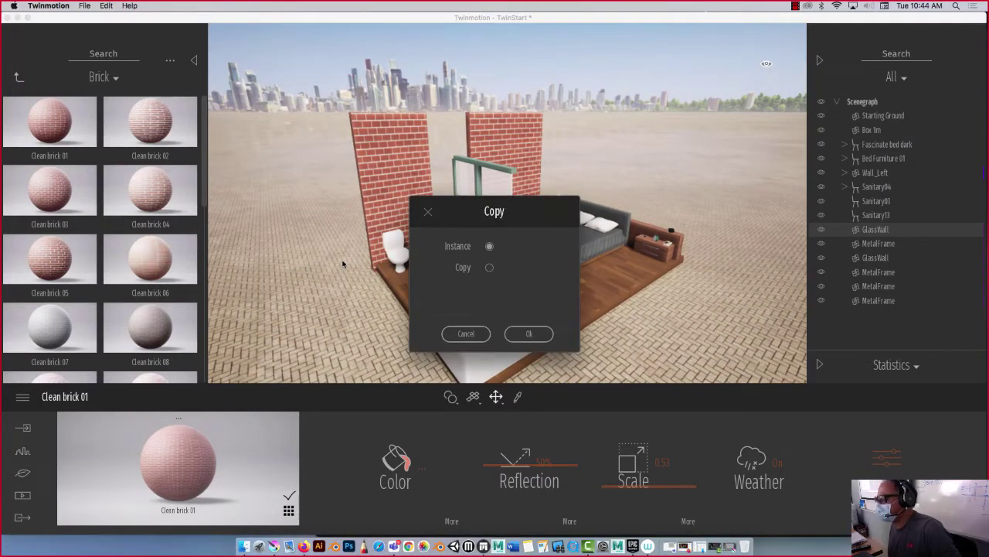
pyautogui.click(529, 334)
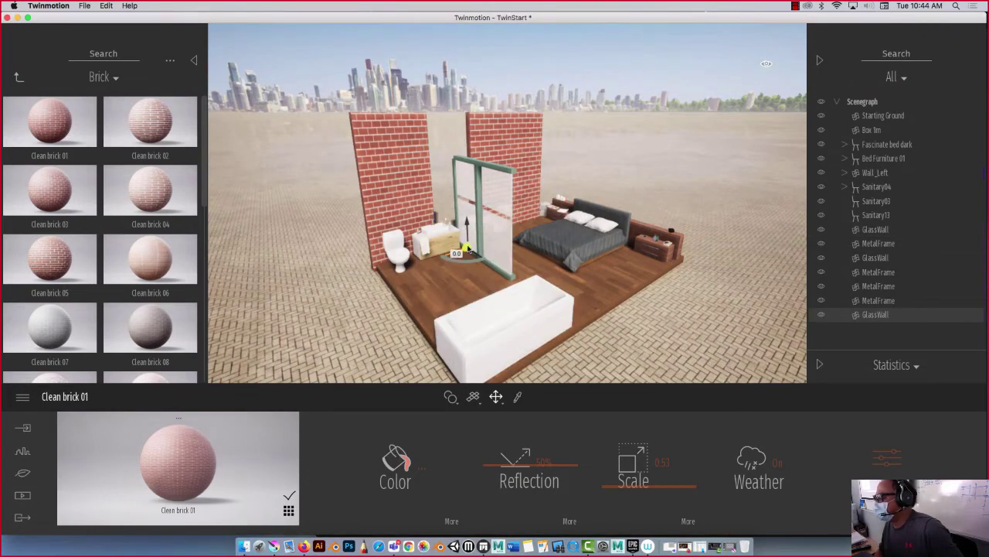
pyautogui.moveTo(456, 254); pyautogui.dragTo(510, 238)
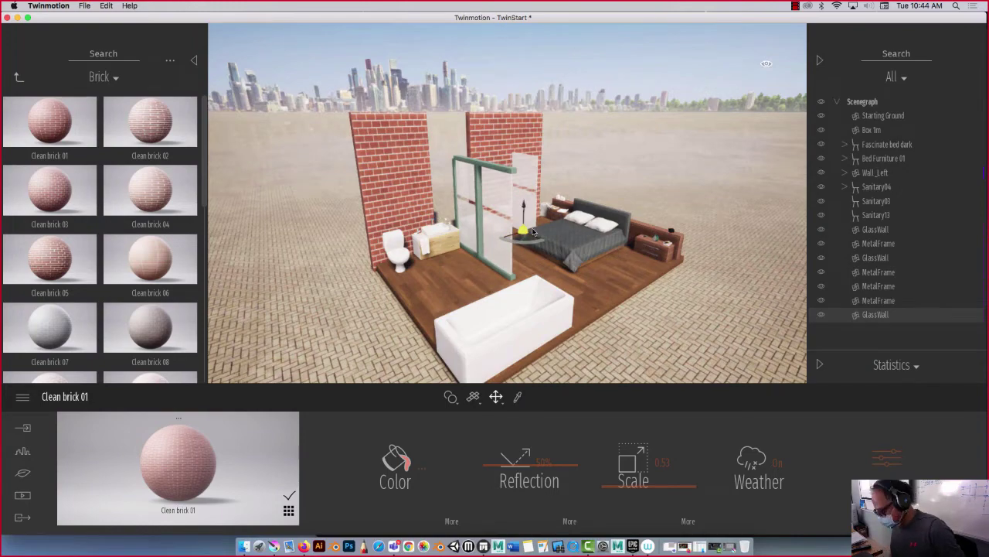
# Step: Slide the pasted glass pane back to the bedroom's brick wall, near the bed's headboard
pyautogui.moveTo(510, 289); pyautogui.dragTo(489, 291, button='middle')
pyautogui.moveTo(546, 280); pyautogui.dragTo(621, 211, button='middle')
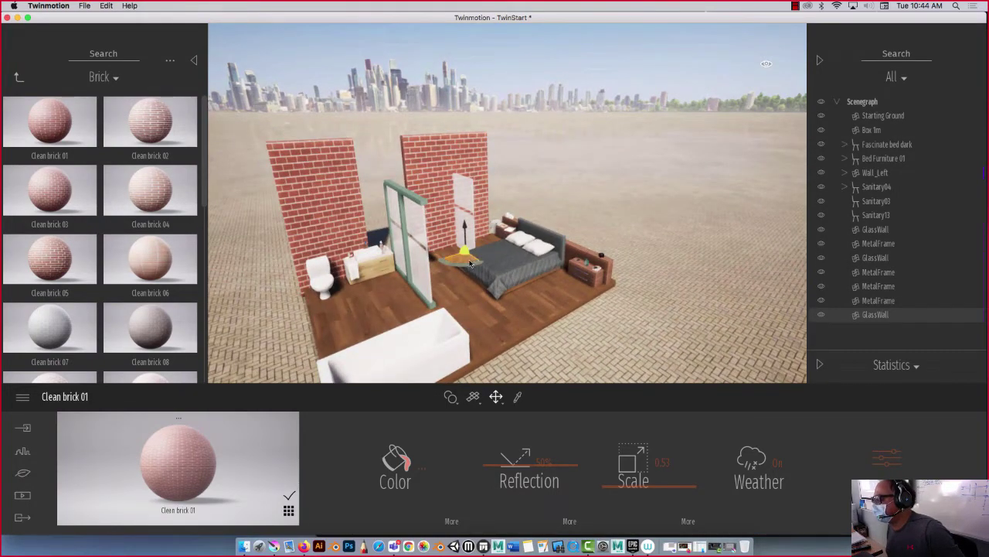
pyautogui.moveTo(449, 266); pyautogui.dragTo(523, 259)
pyautogui.moveTo(493, 258); pyautogui.dragTo(493, 286, button='middle')
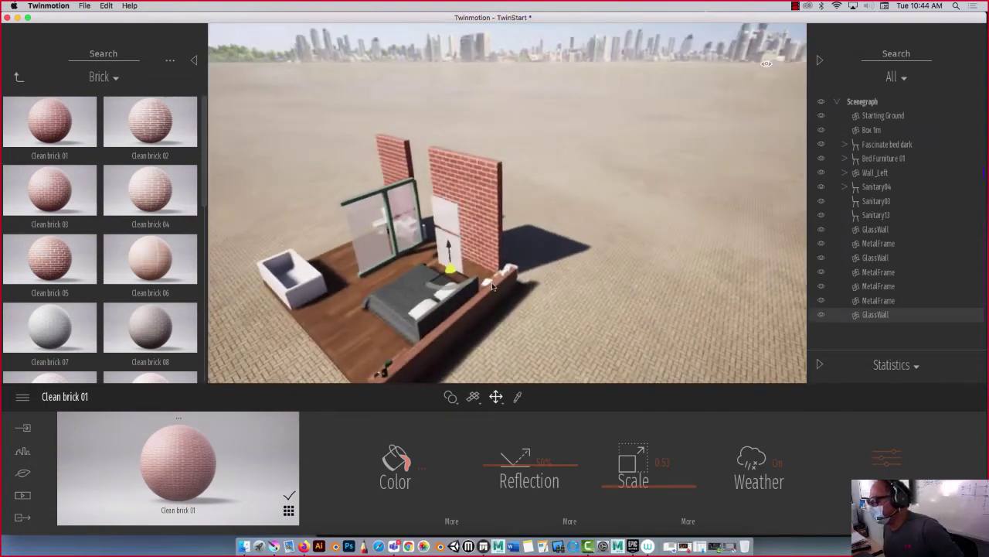
pyautogui.moveTo(449, 271); pyautogui.dragTo(465, 263)
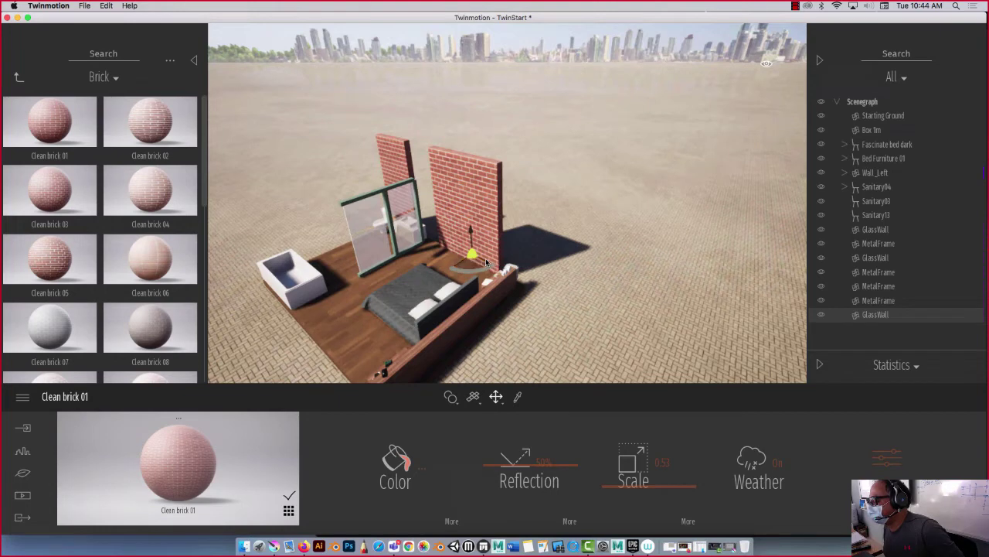
pyautogui.click(528, 278)
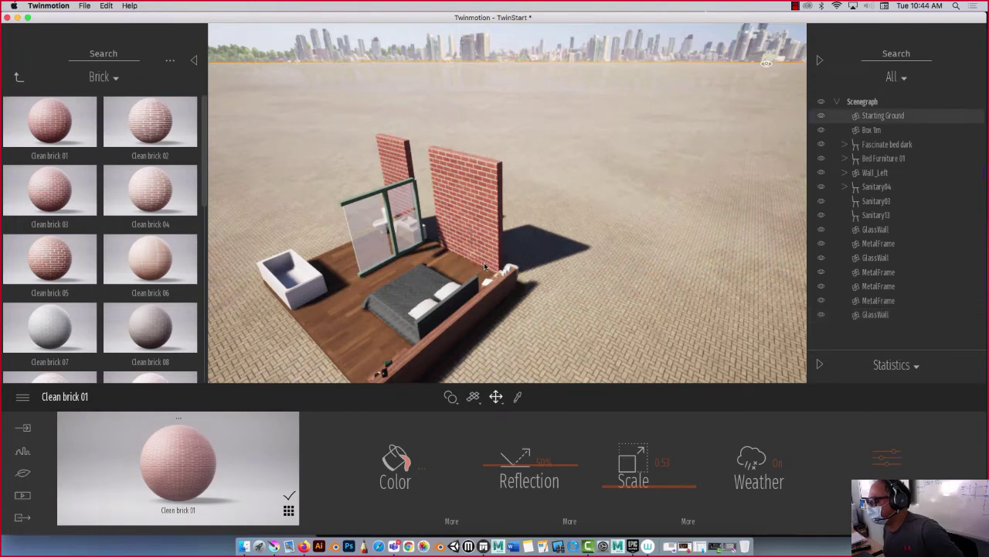
# Step: Reselect the pasted glass pane and place it beside the brick wall's outer edge, at the headboard end
pyautogui.click(865, 259)
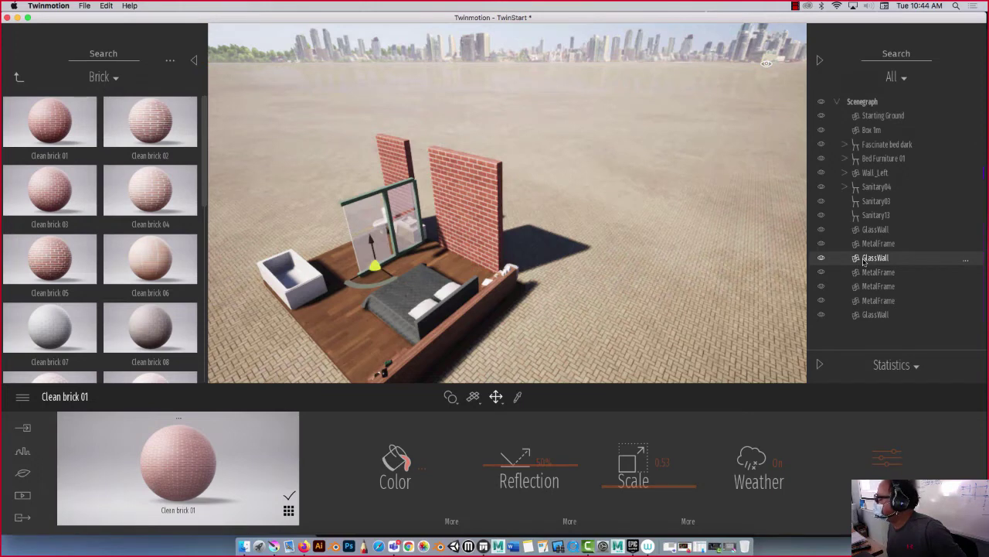
pyautogui.click(869, 231)
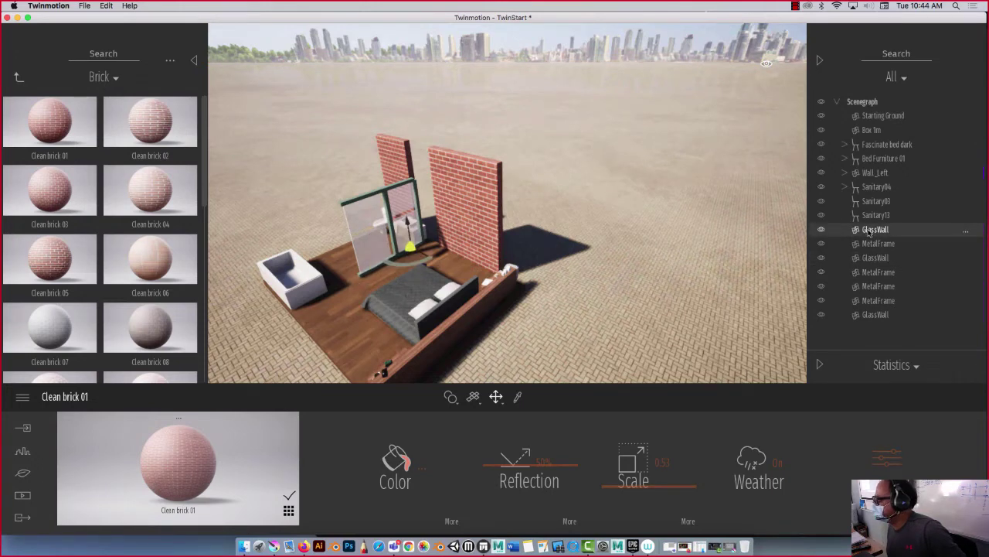
pyautogui.moveTo(543, 265); pyautogui.dragTo(563, 199, button='middle')
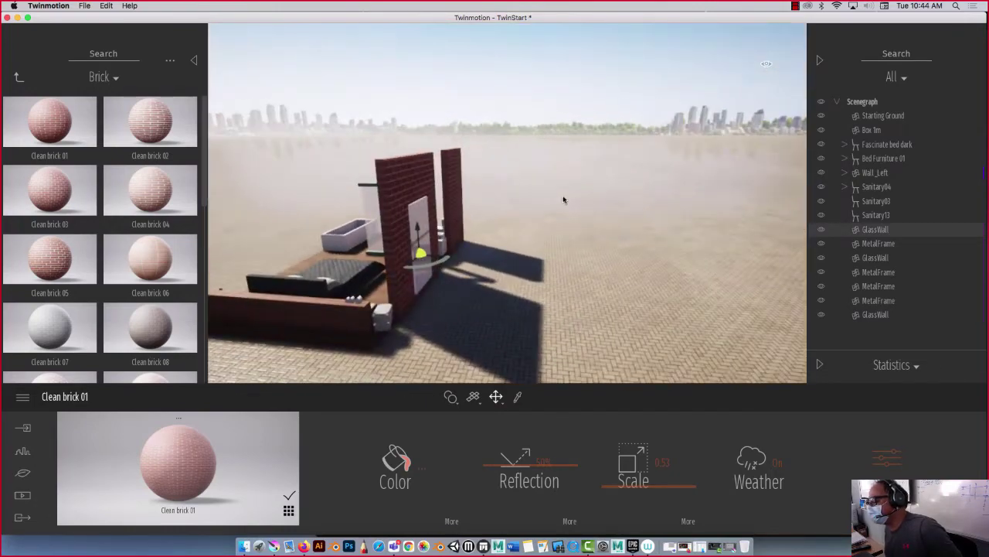
pyautogui.click(417, 294)
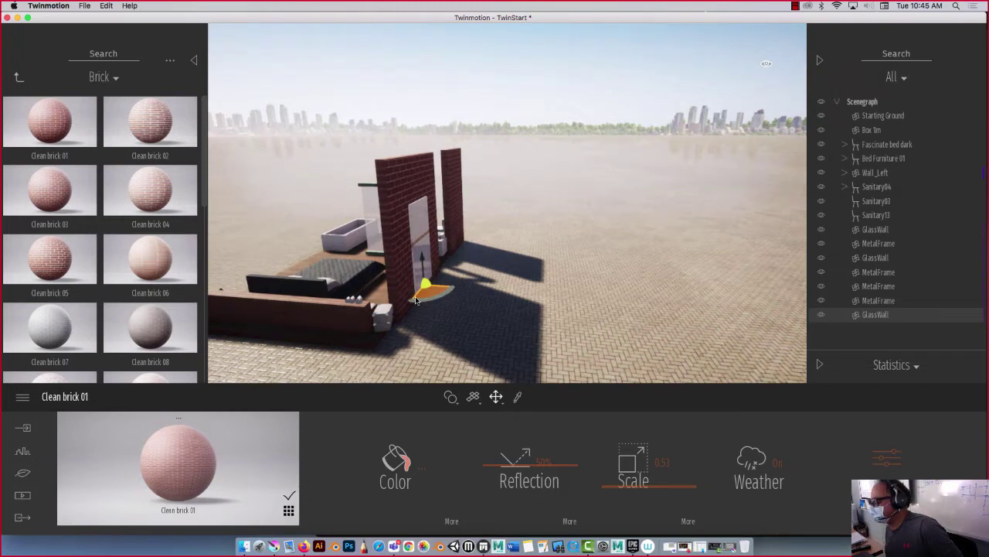
pyautogui.moveTo(416, 300); pyautogui.dragTo(375, 341)
pyautogui.moveTo(286, 212); pyautogui.dragTo(183, 259, button='middle')
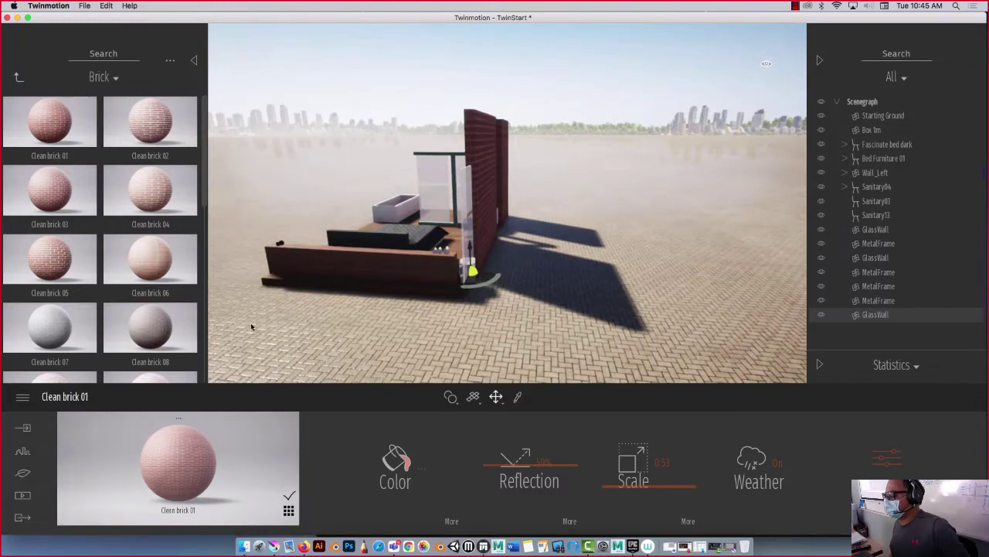
pyautogui.moveTo(251, 327); pyautogui.dragTo(475, 333, button='middle')
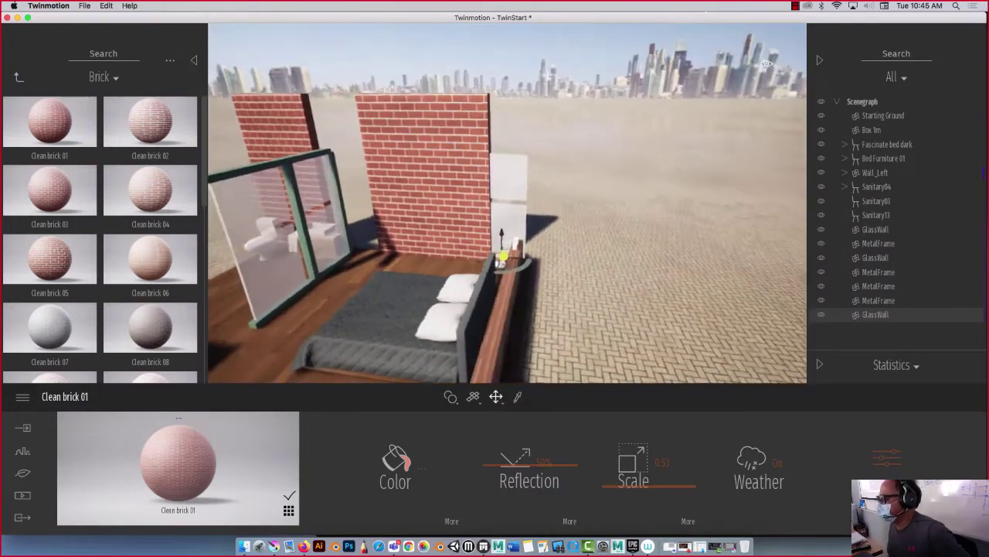
pyautogui.keyDown('shift'); pyautogui.moveTo(224, 288); pyautogui.dragTo(248, 275, button='middle'); pyautogui.keyUp('shift')
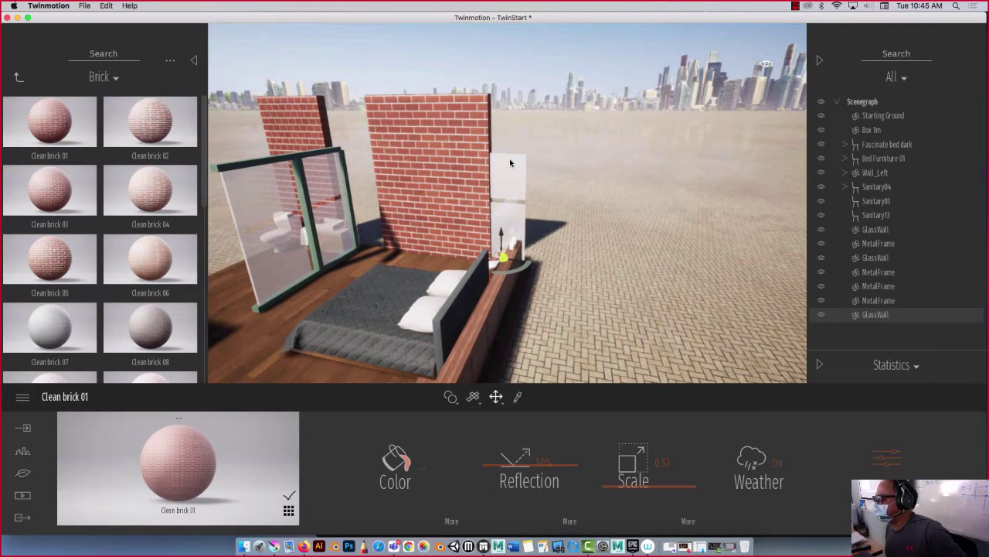
# Step: Stretch the glass pane beside the bedroom's brick wall up to the wall's height and rename it GlassWall_exterior
pyautogui.press('Tab')
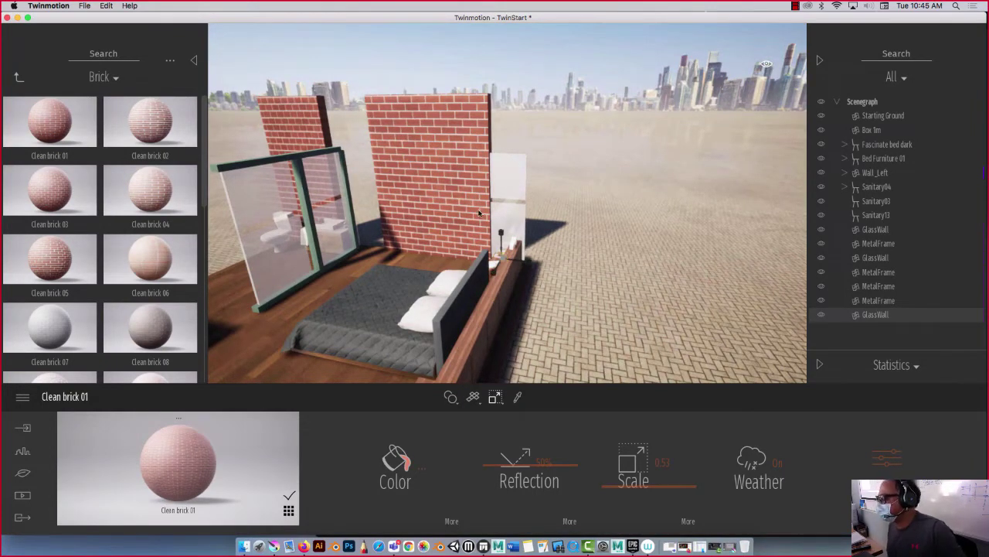
pyautogui.moveTo(501, 232); pyautogui.dragTo(500, 191)
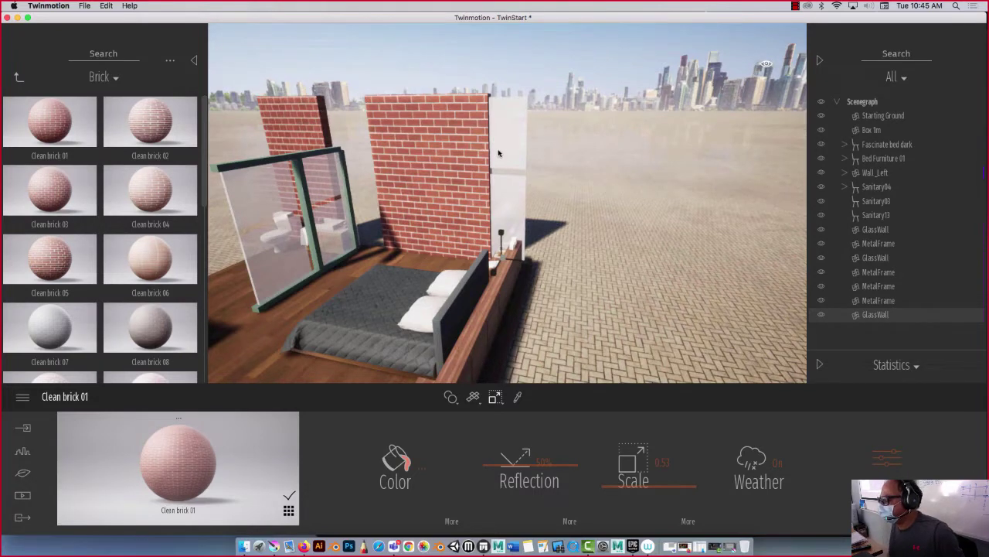
pyautogui.click(19, 77)
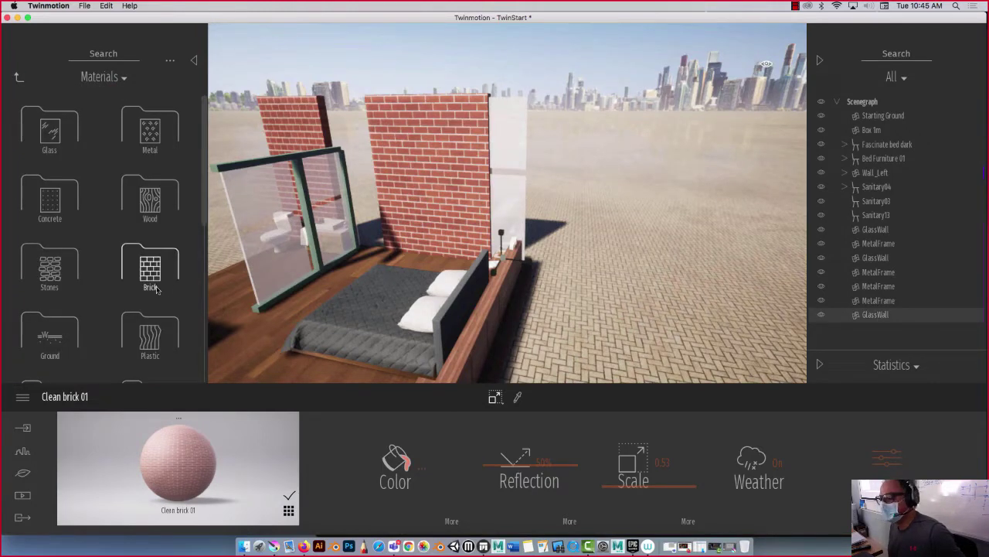
pyautogui.rightClick(903, 319)
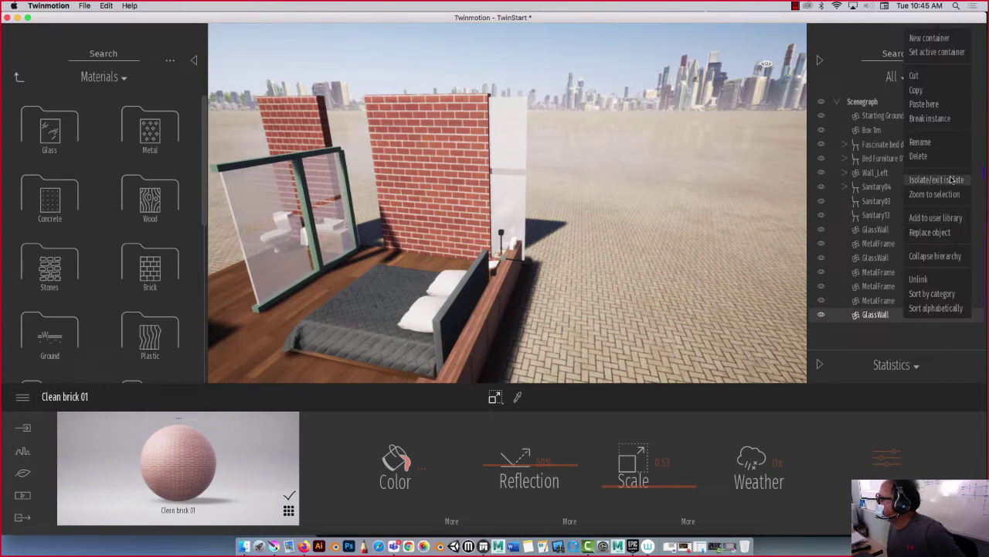
pyautogui.click(939, 146)
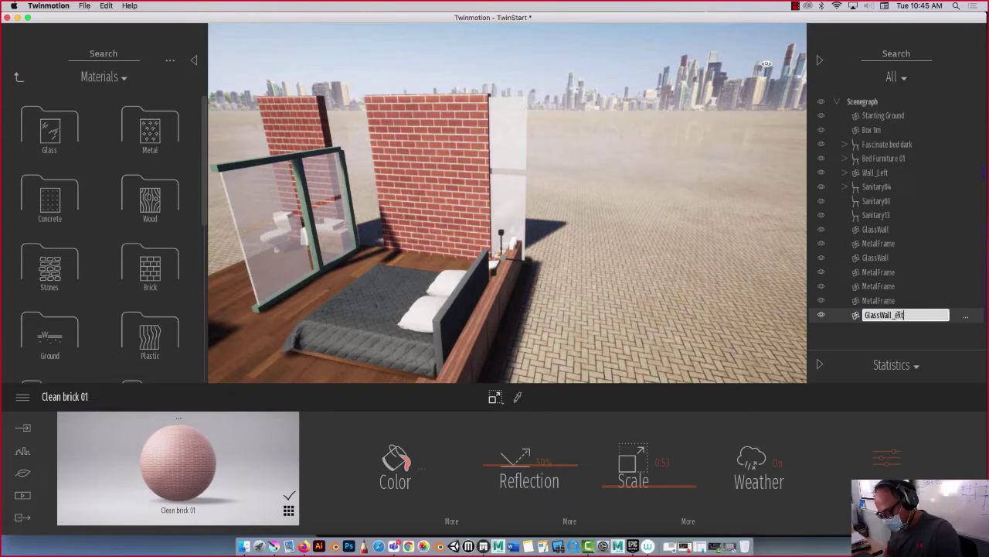
pyautogui.write('_exterior')
pyautogui.press('Return')
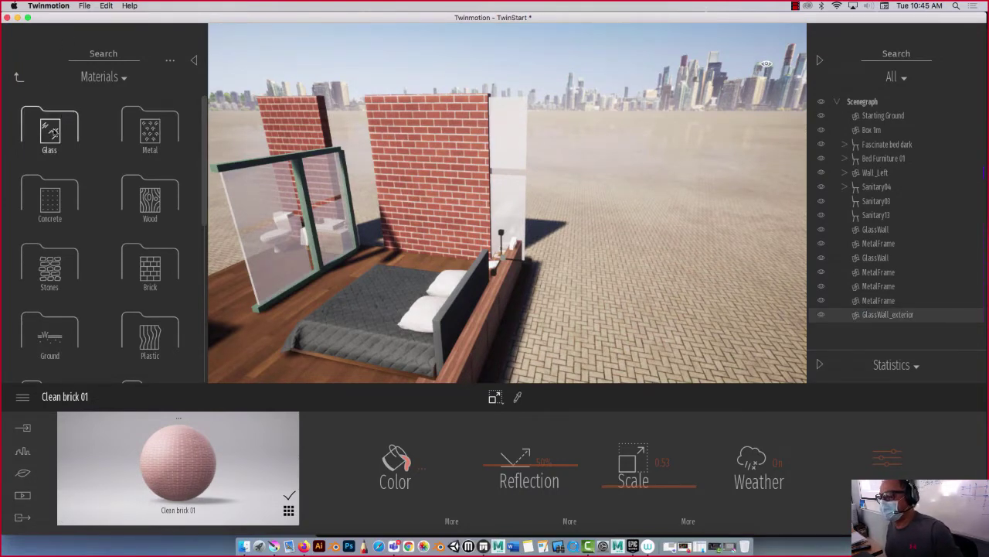
# Step: Browse the glass materials and apply Triangle sticker to the exterior glass pane beside the brick wall
pyautogui.click(51, 129)
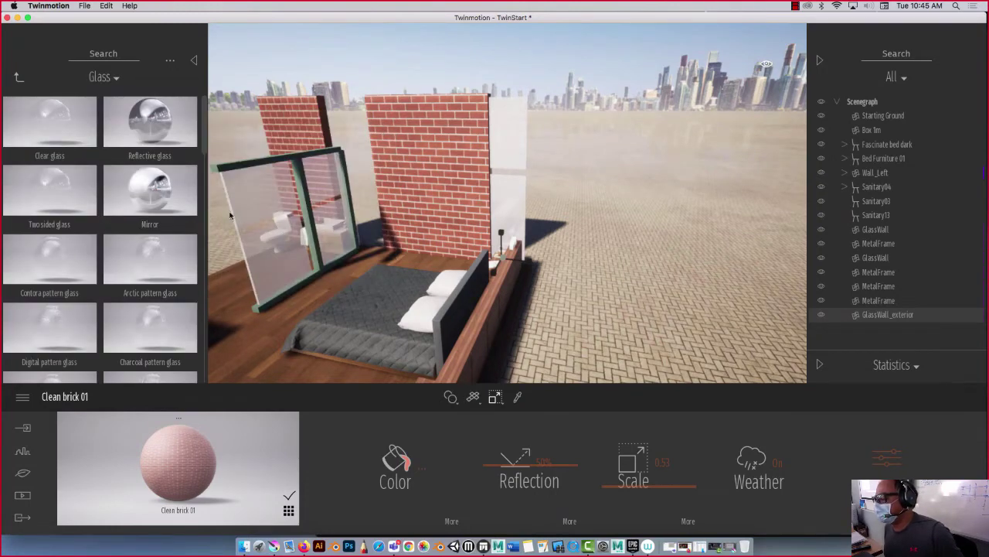
pyautogui.moveTo(136, 119)
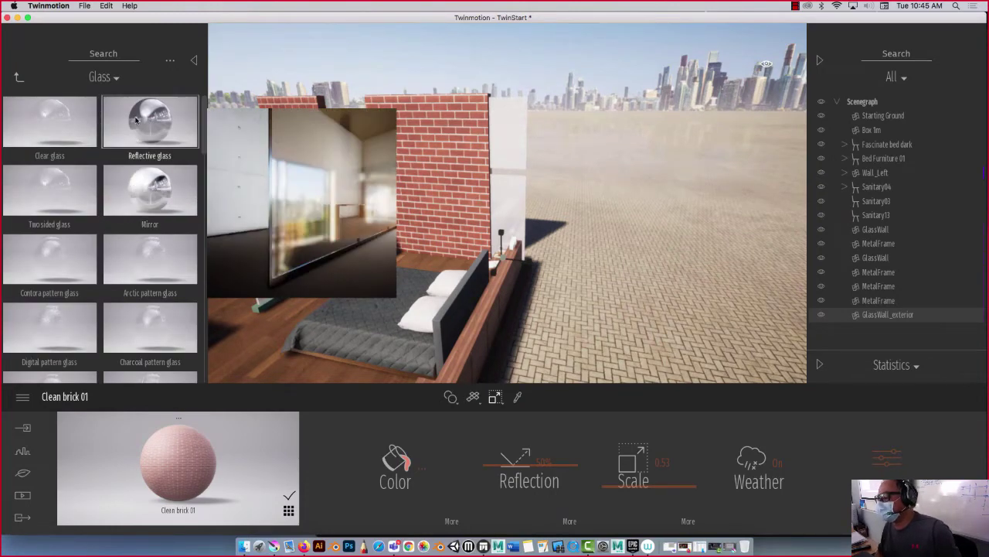
pyautogui.moveTo(131, 188)
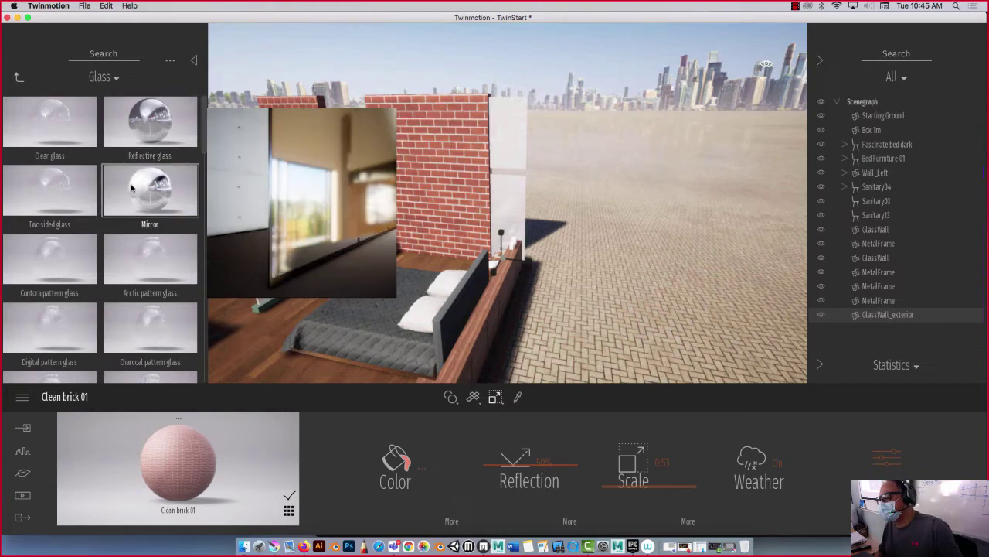
pyautogui.moveTo(39, 259)
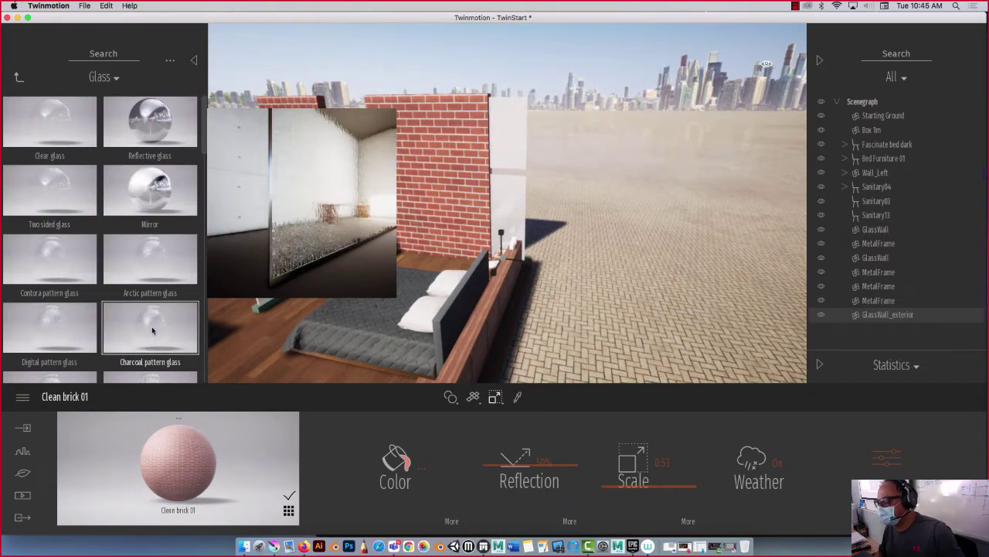
pyautogui.scroll(-2, 151, 328)
pyautogui.scroll(-1, 152, 326)
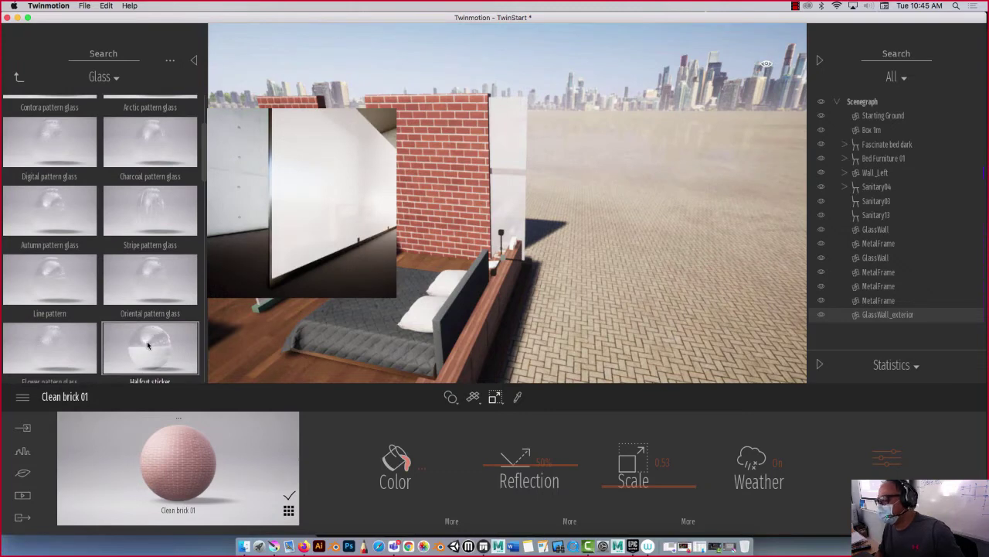
pyautogui.scroll(-1, 162, 345)
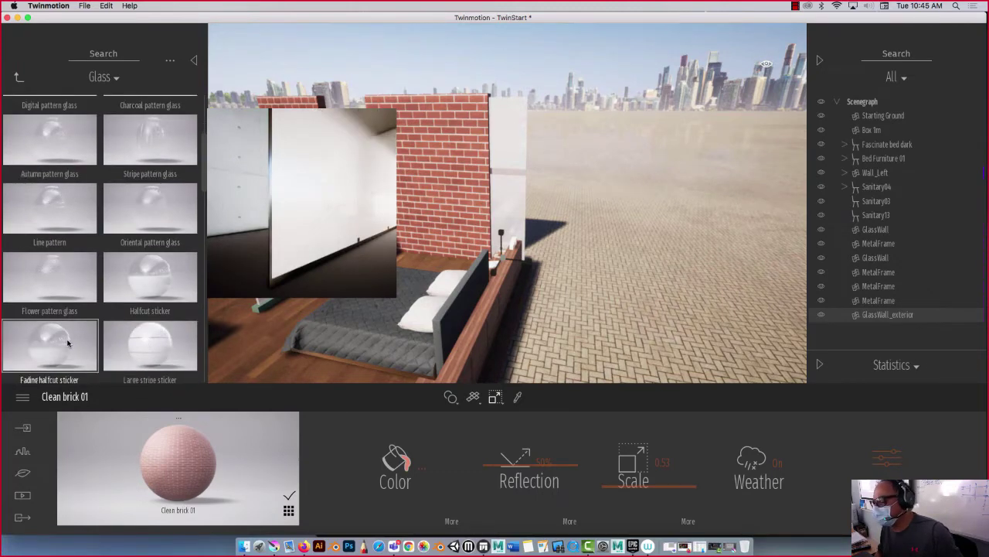
pyautogui.scroll(-1, 67, 340)
pyautogui.scroll(-1, 64, 270)
pyautogui.scroll(-5, 63, 270)
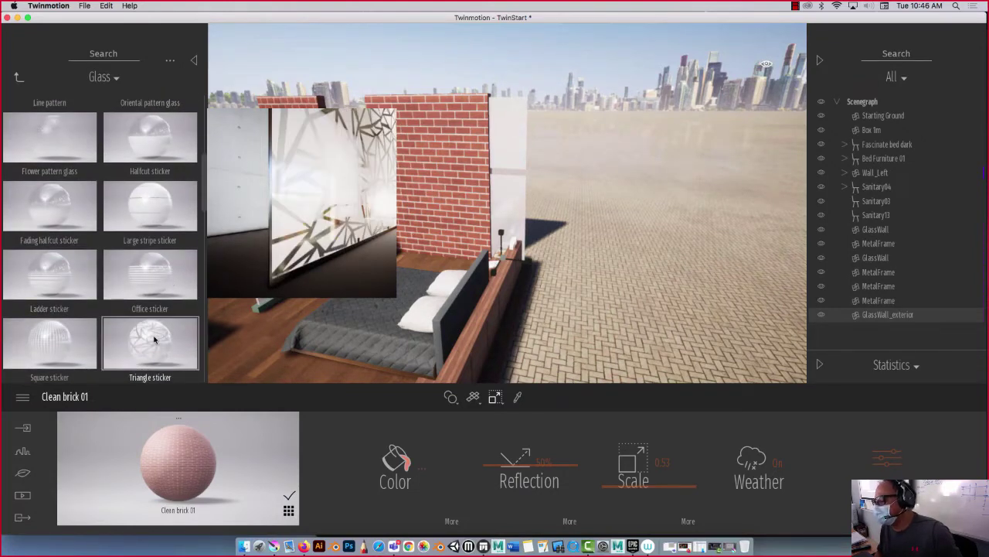
pyautogui.moveTo(154, 339); pyautogui.dragTo(513, 200)
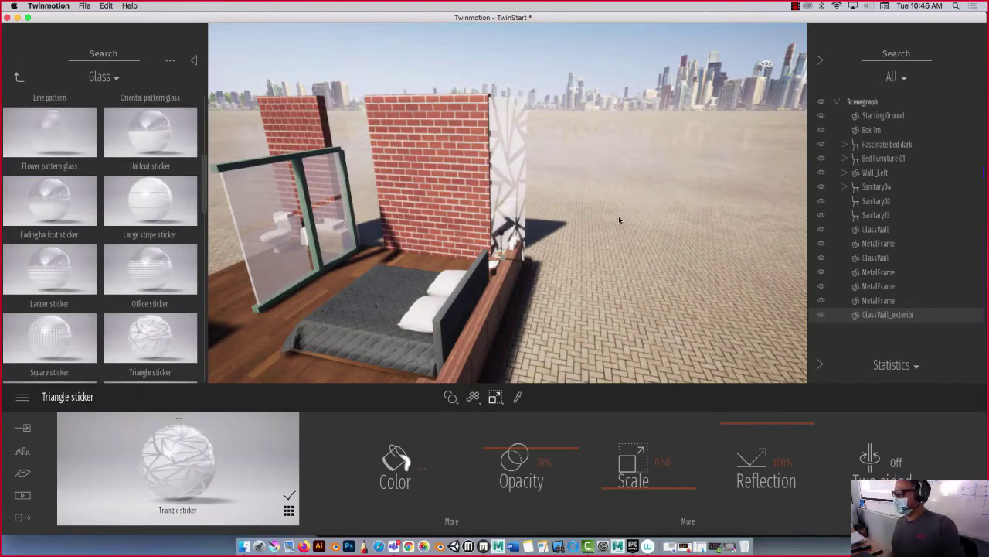
# Step: Apply the Swept concrete 02 material to the brick wall behind the toilet and sink
pyautogui.moveTo(609, 316); pyautogui.dragTo(646, 304, button='middle')
pyautogui.keyDown('shift'); pyautogui.moveTo(533, 232); pyautogui.dragTo(610, 202, button='middle'); pyautogui.keyUp('shift')
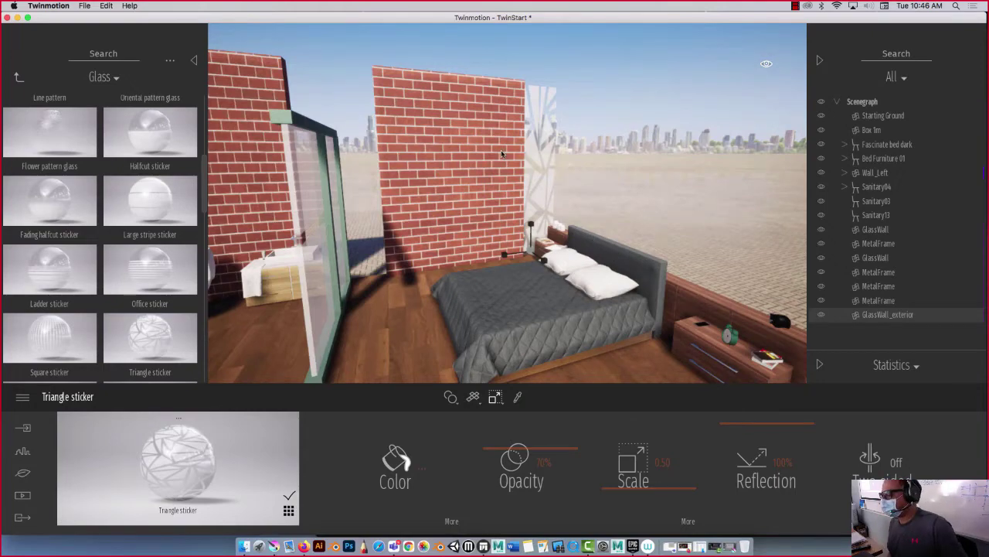
pyautogui.keyDown('shift'); pyautogui.moveTo(501, 153); pyautogui.dragTo(339, 134, button='middle'); pyautogui.keyUp('shift')
pyautogui.click(292, 124)
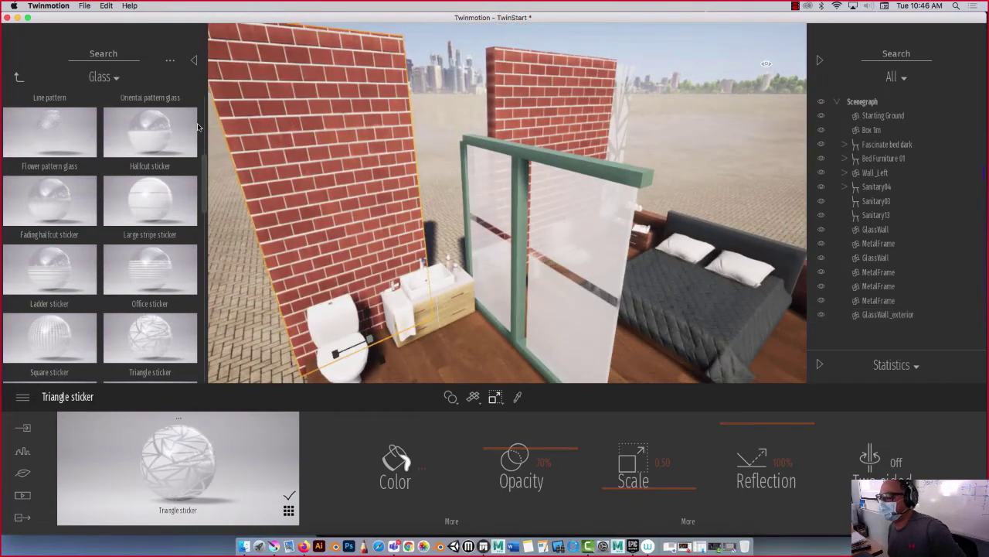
pyautogui.click(17, 77)
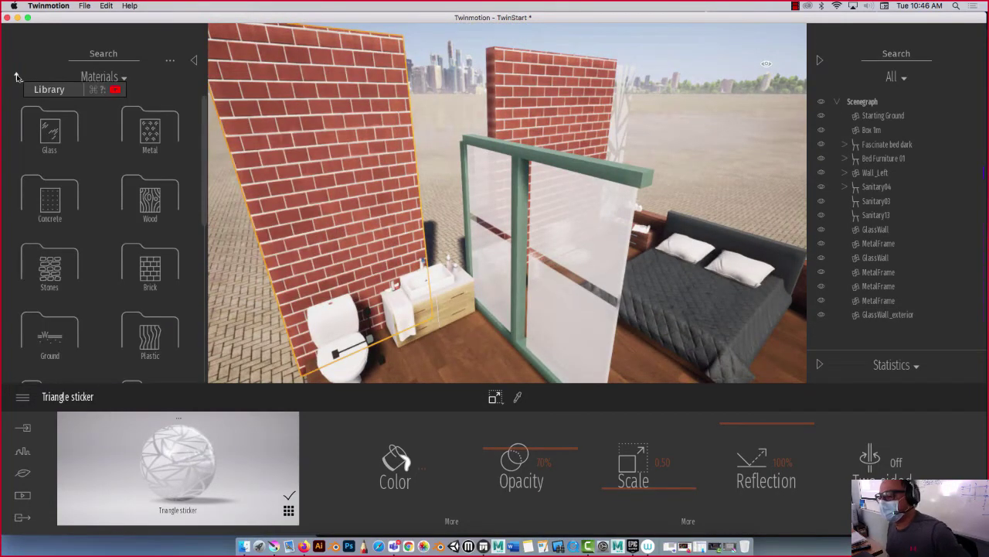
pyautogui.click(46, 198)
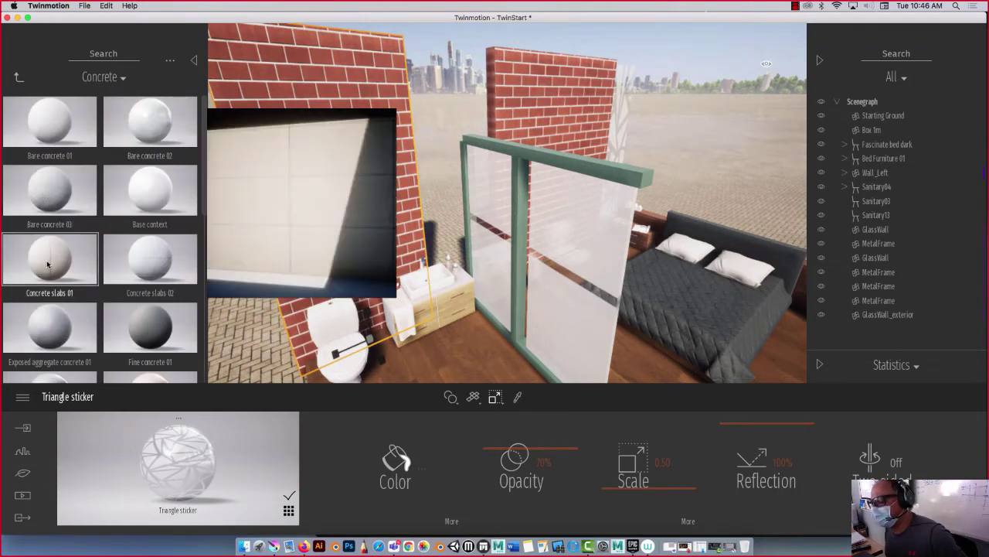
pyautogui.scroll(-6, 47, 265)
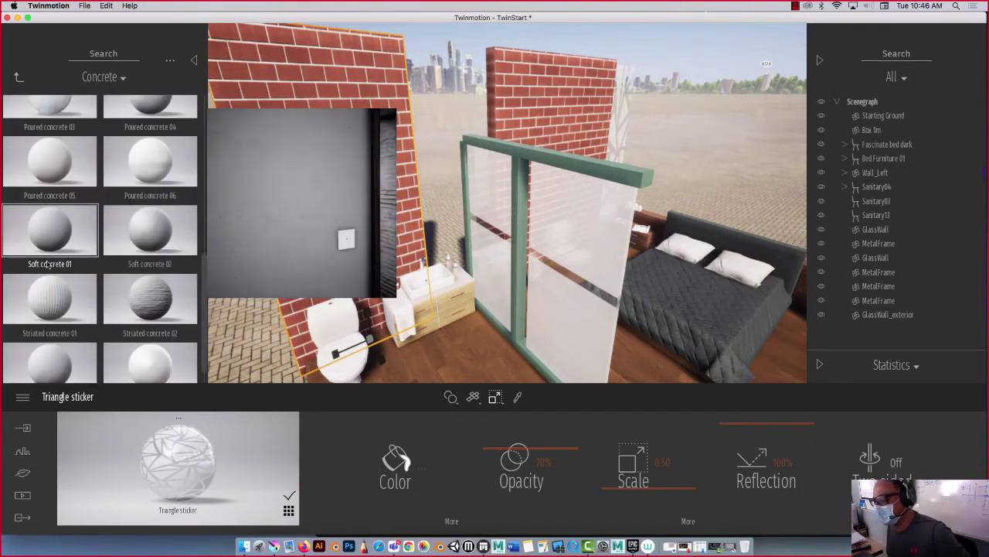
pyautogui.scroll(-1, 47, 264)
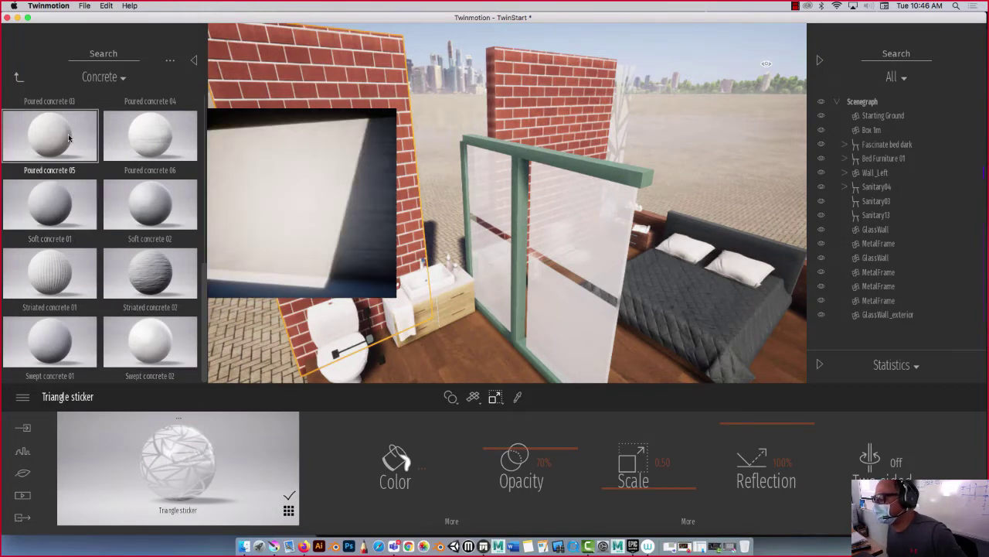
pyautogui.moveTo(148, 343); pyautogui.dragTo(320, 132)
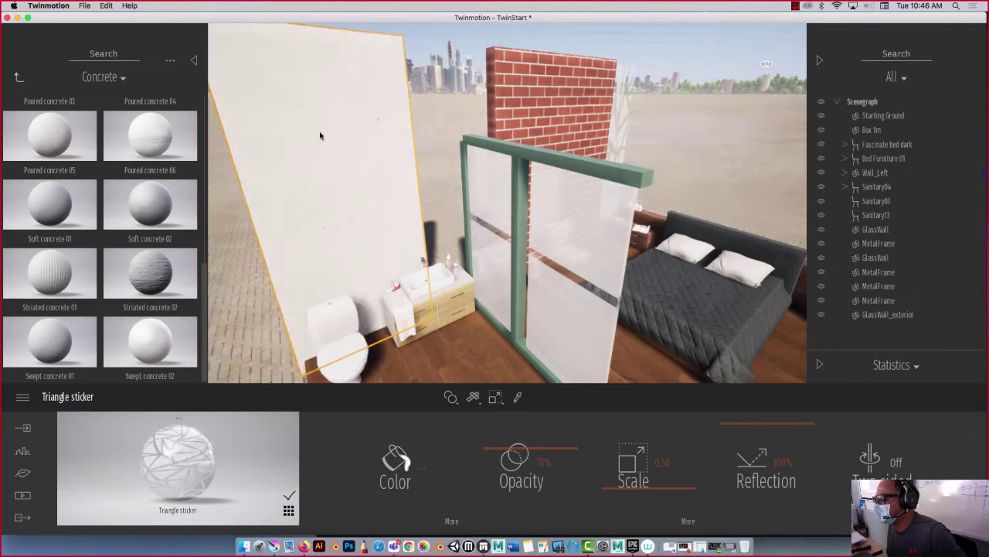
# Step: Set the bathroom wall's concrete material to 27% reflection and a scale of 0.27
pyautogui.scroll(-5, 356, 185)
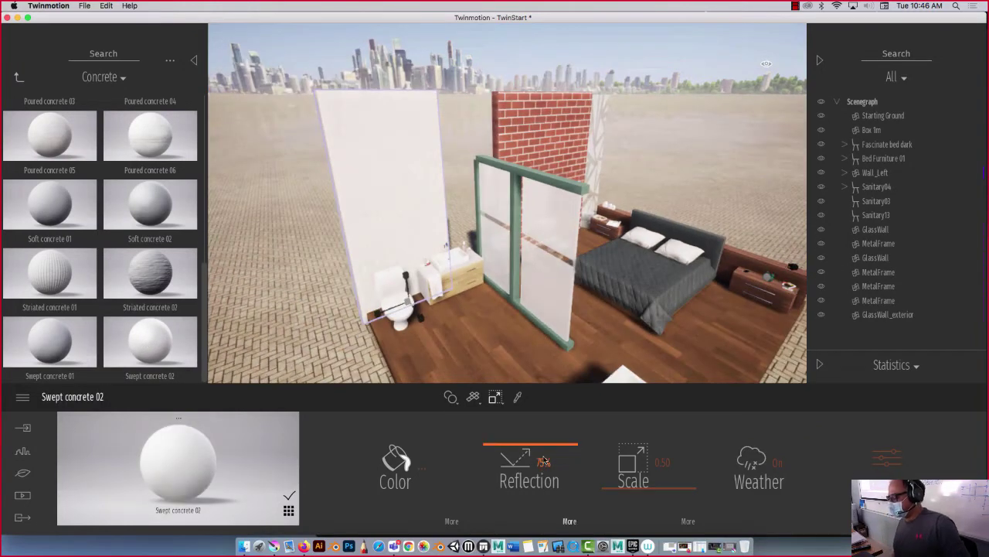
pyautogui.moveTo(515, 450); pyautogui.dragTo(513, 484)
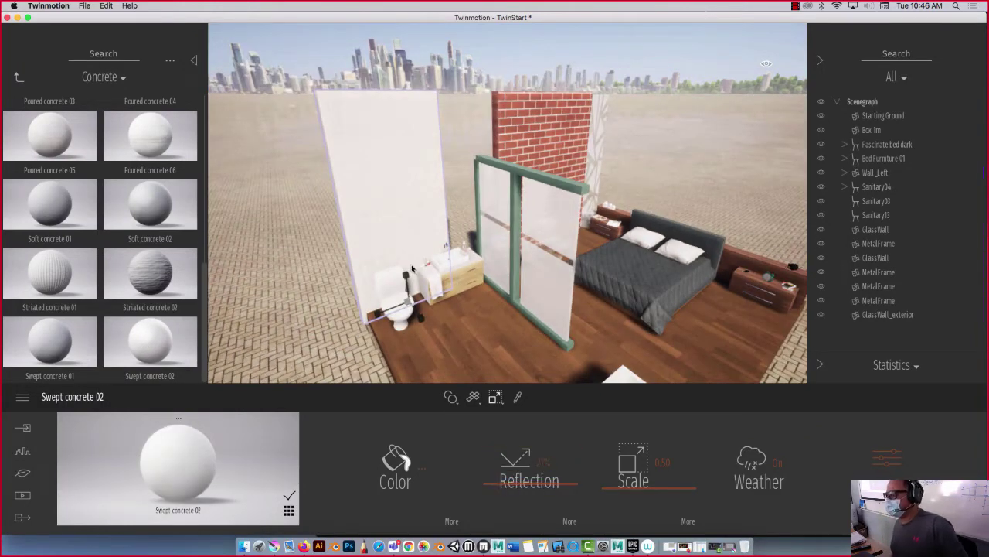
pyautogui.scroll(-5, 410, 267)
pyautogui.scroll(5, 410, 268)
pyautogui.scroll(5, 410, 268)
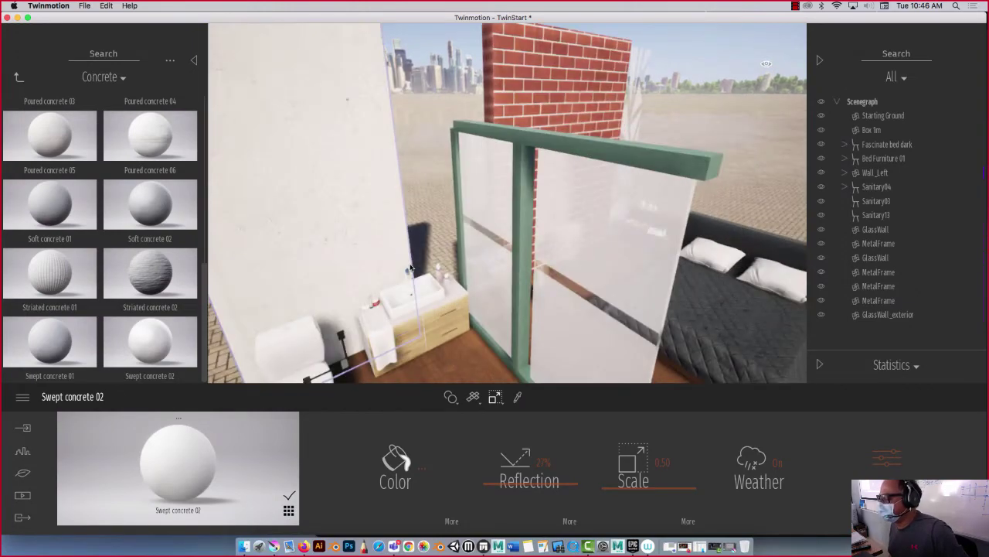
pyautogui.moveTo(396, 243); pyautogui.dragTo(363, 255, button='right')
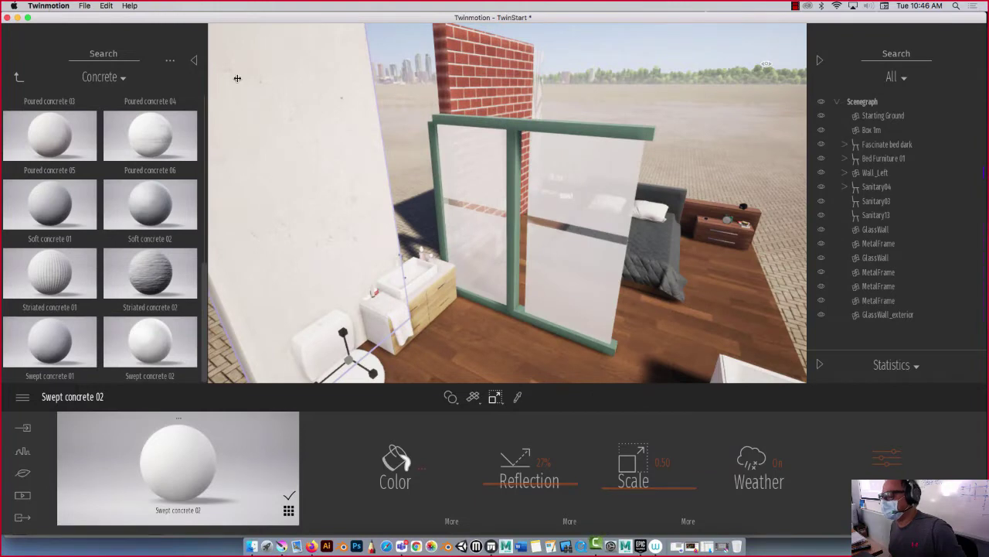
pyautogui.moveTo(653, 493); pyautogui.dragTo(646, 499)
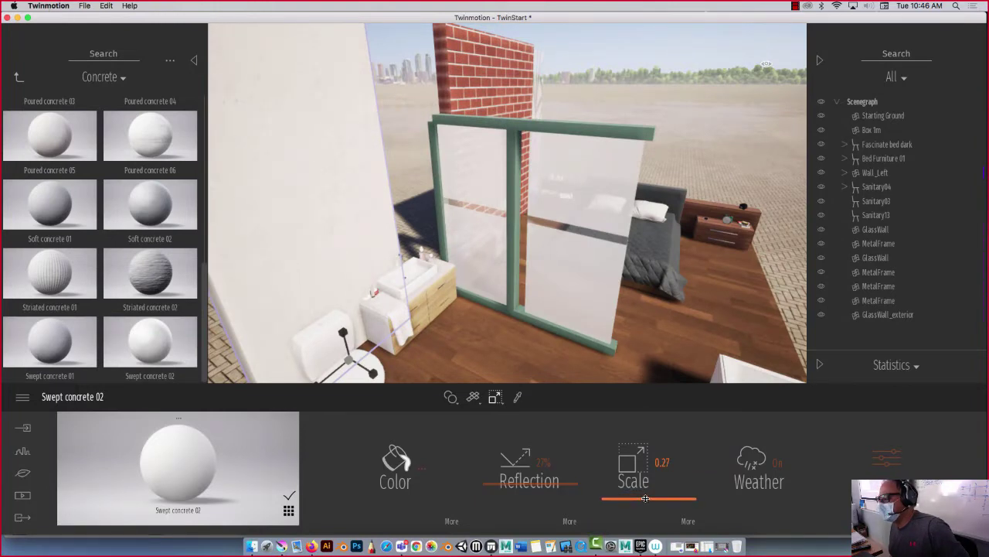
# Step: Slide the concrete bathroom wall slightly toward the sink so it lines up with the wood floor's corner
pyautogui.scroll(-5, 490, 324)
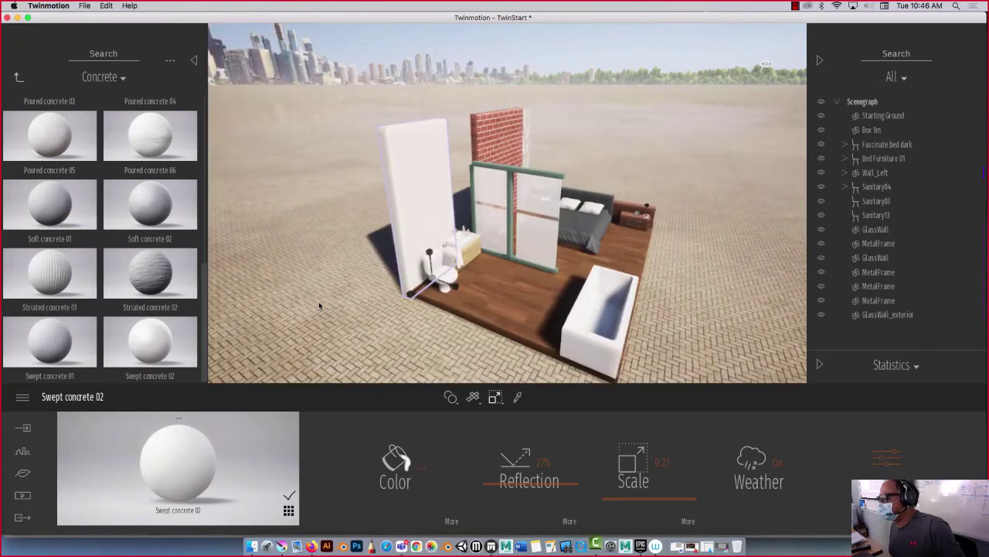
pyautogui.moveTo(401, 308); pyautogui.dragTo(340, 343, button='middle')
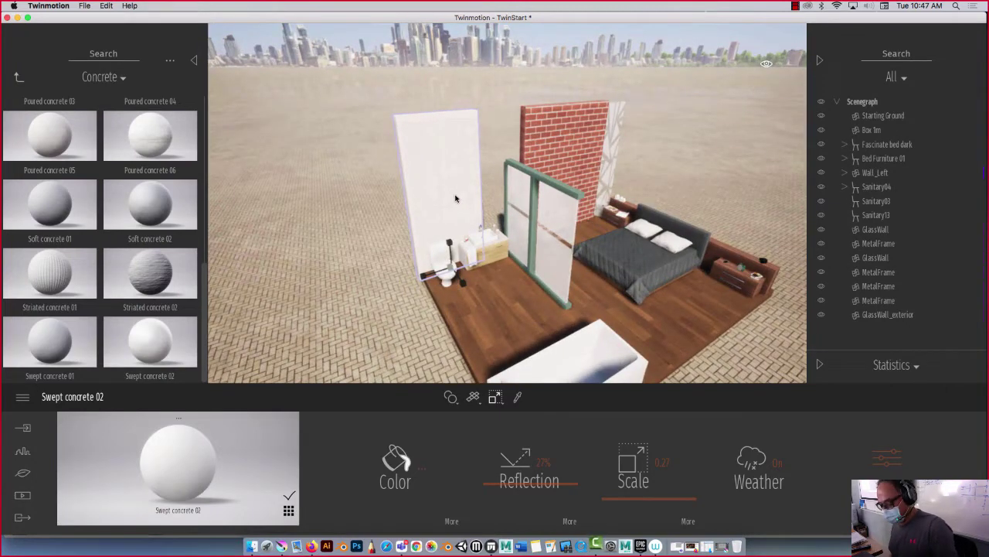
pyautogui.press('space')
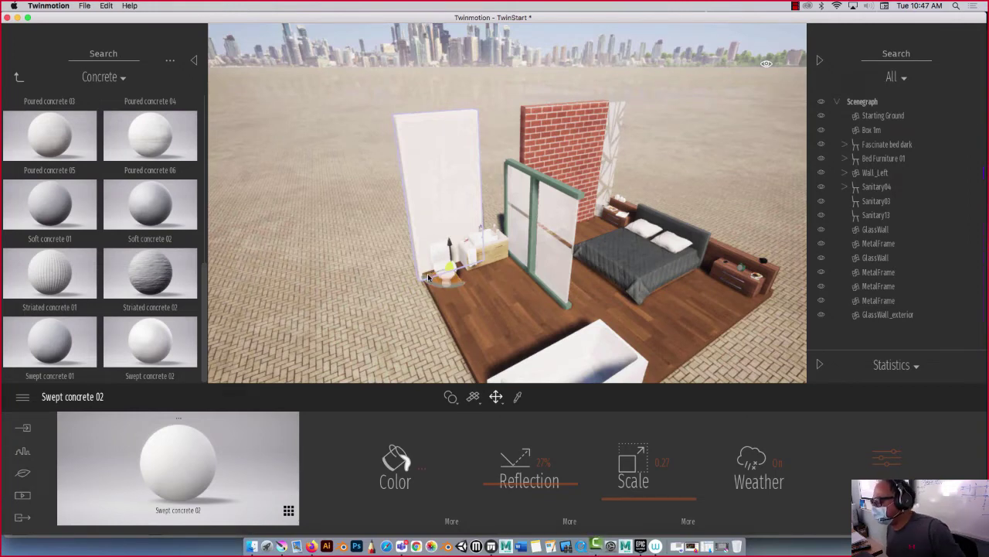
pyautogui.moveTo(431, 275)
pyautogui.mouseDown()
pyautogui.moveTo(485, 262)
pyautogui.moveTo(442, 278)
pyautogui.mouseUp()
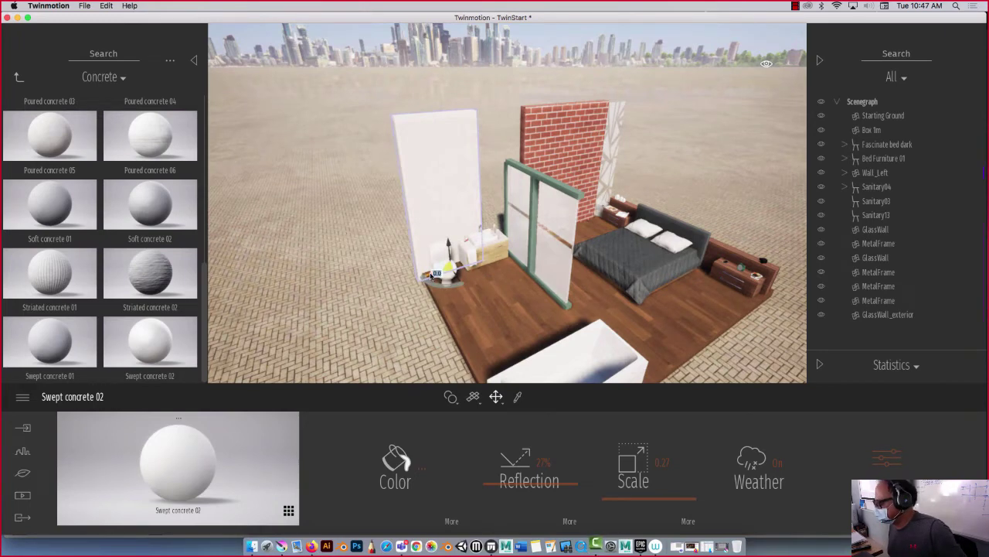
pyautogui.moveTo(431, 275); pyautogui.dragTo(445, 280)
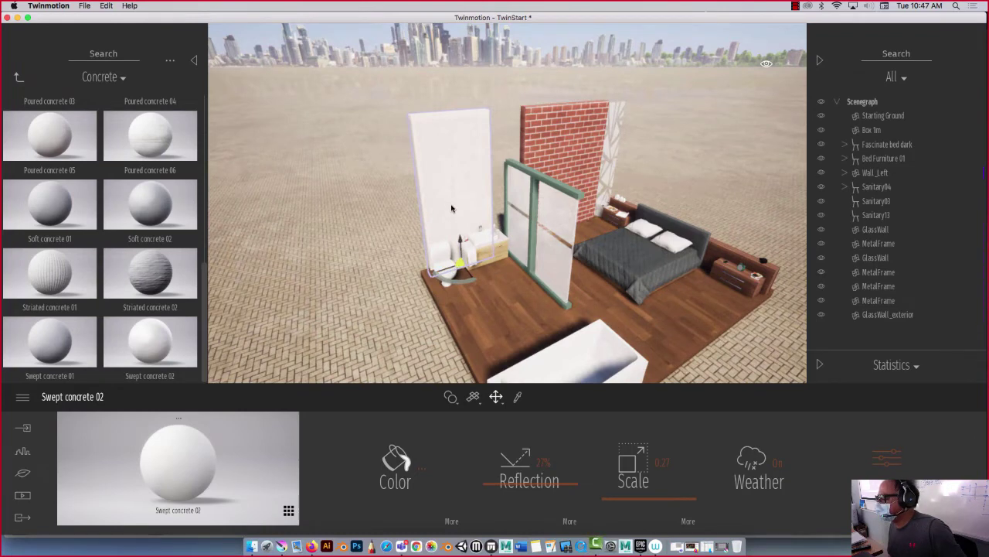
pyautogui.click(391, 194)
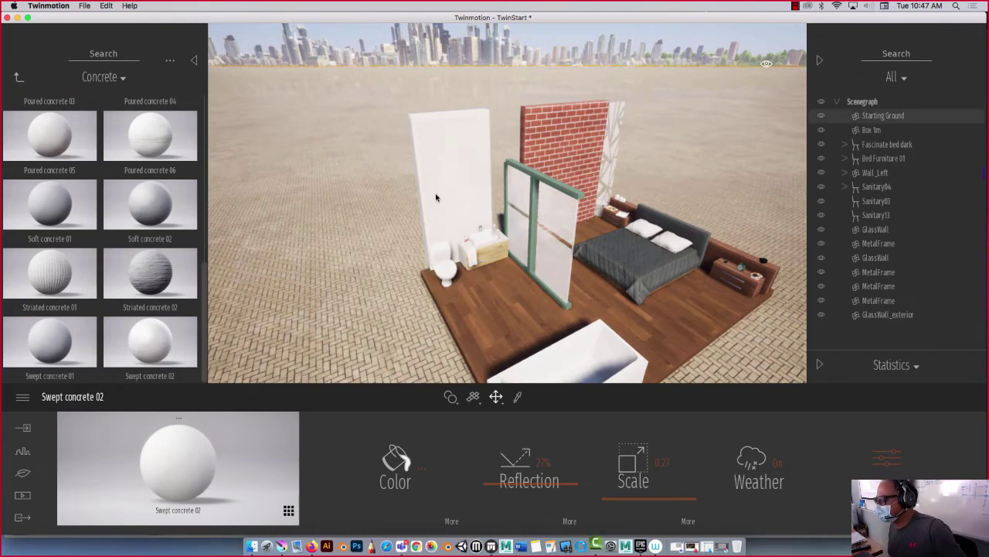
# Step: Duplicate the concrete bathroom wall and slide the duplicate behind the sink to extend the wall toward the glass partition
pyautogui.click(436, 196)
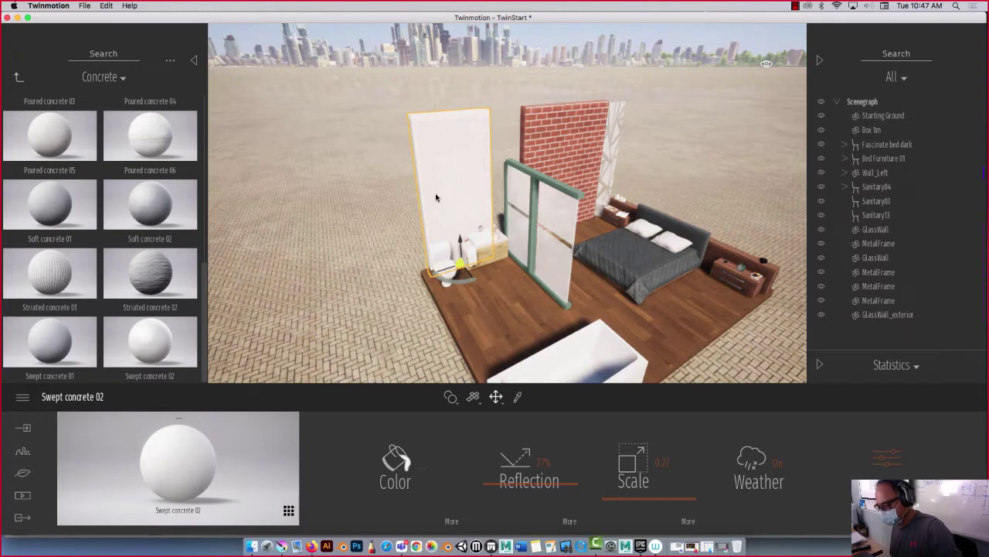
pyautogui.press('super+v')
pyautogui.click(543, 333)
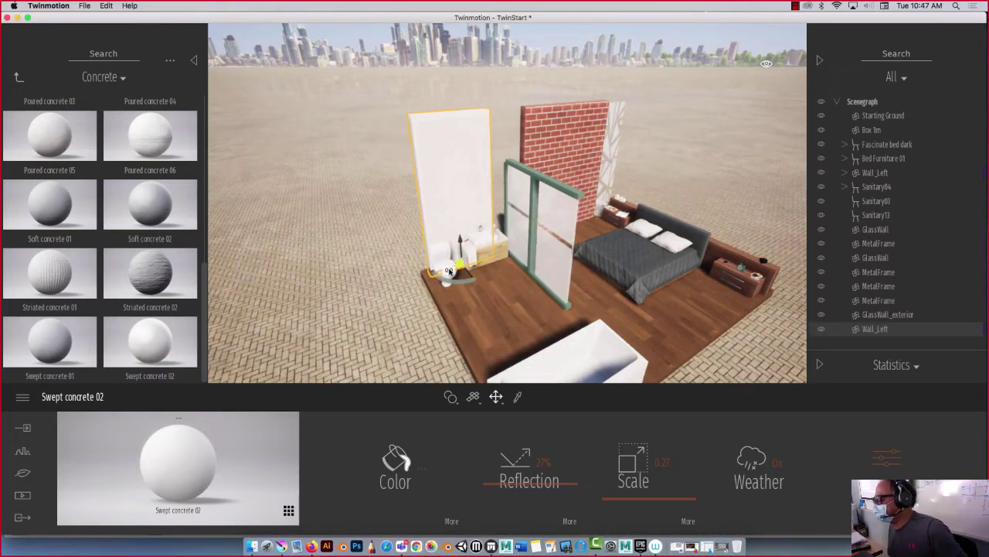
pyautogui.moveTo(451, 271); pyautogui.dragTo(498, 257)
pyautogui.moveTo(338, 261); pyautogui.dragTo(325, 283, button='right')
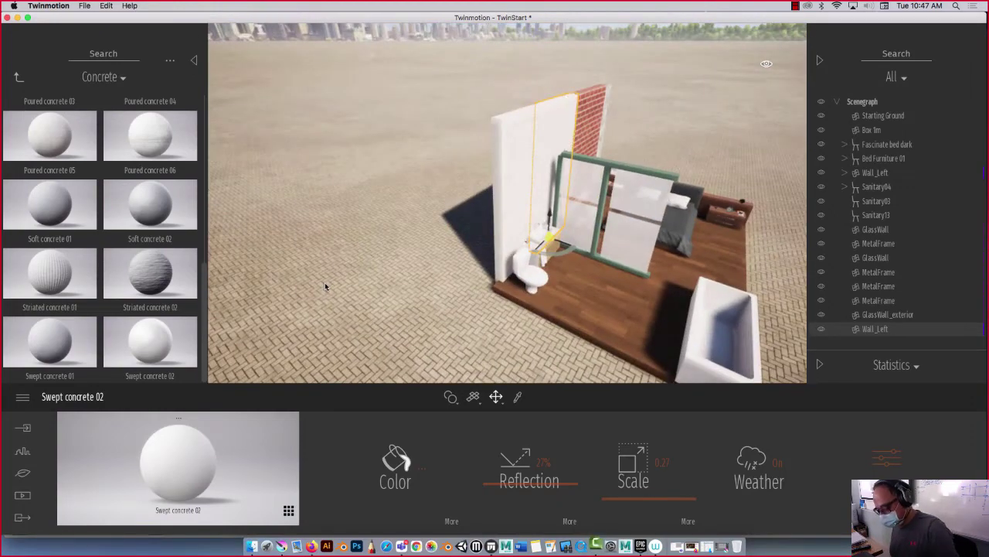
# Step: Scale the duplicated concrete wall behind the sink to make it thicker than the neighbouring walls
pyautogui.press('Tab')
pyautogui.moveTo(555, 246); pyautogui.dragTo(689, 269)
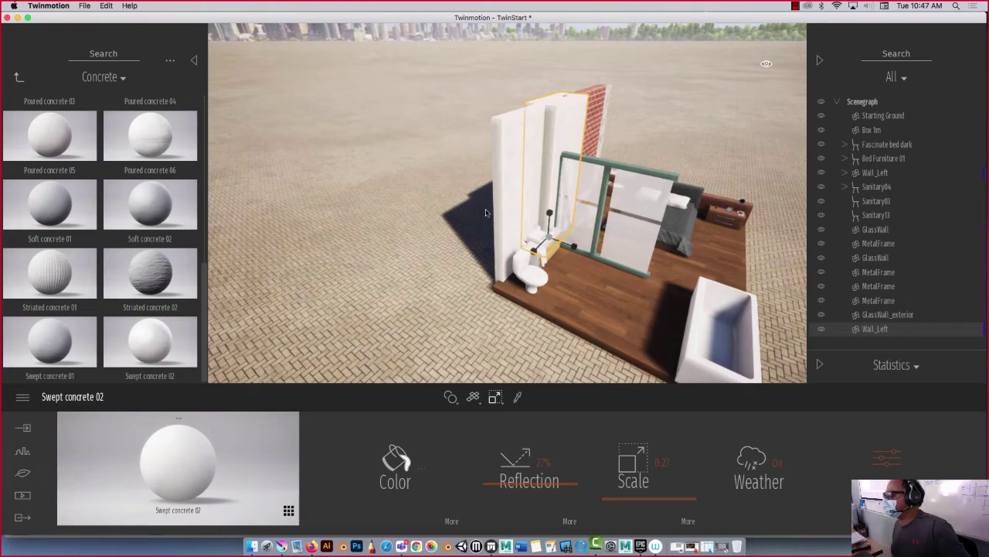
pyautogui.moveTo(331, 260); pyautogui.dragTo(479, 259, button='middle')
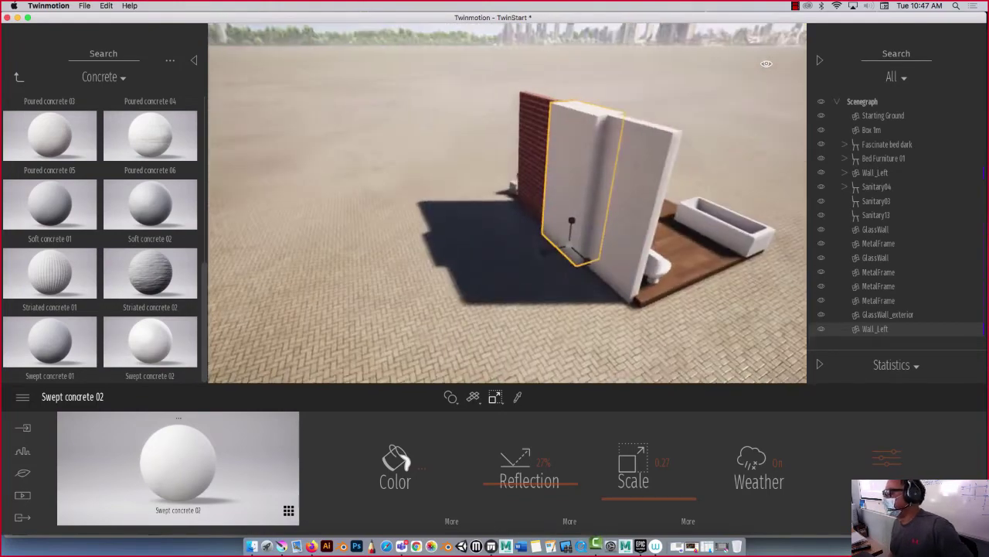
pyautogui.keyDown('shift'); pyautogui.moveTo(365, 195); pyautogui.dragTo(367, 195, button='middle'); pyautogui.keyUp('shift')
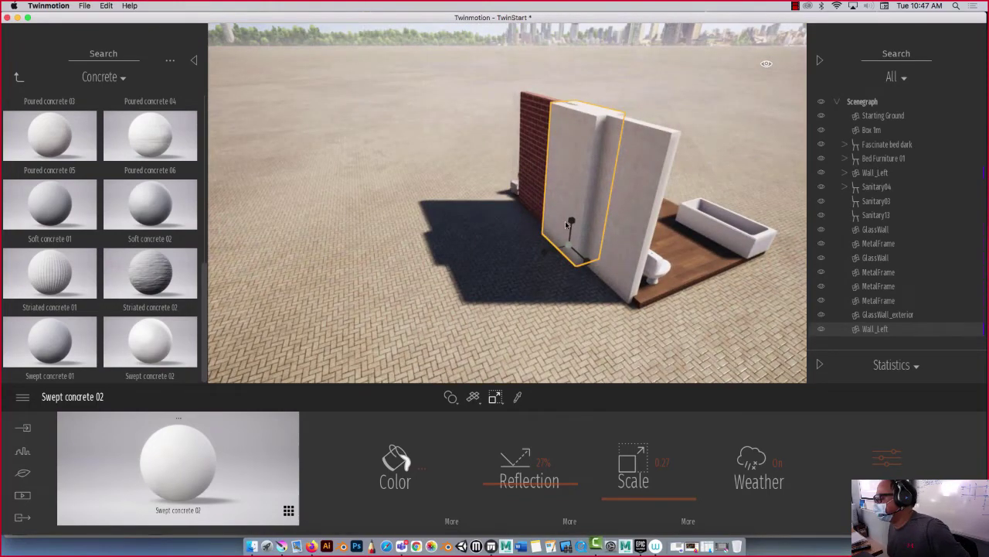
pyautogui.moveTo(571, 222); pyautogui.dragTo(570, 223)
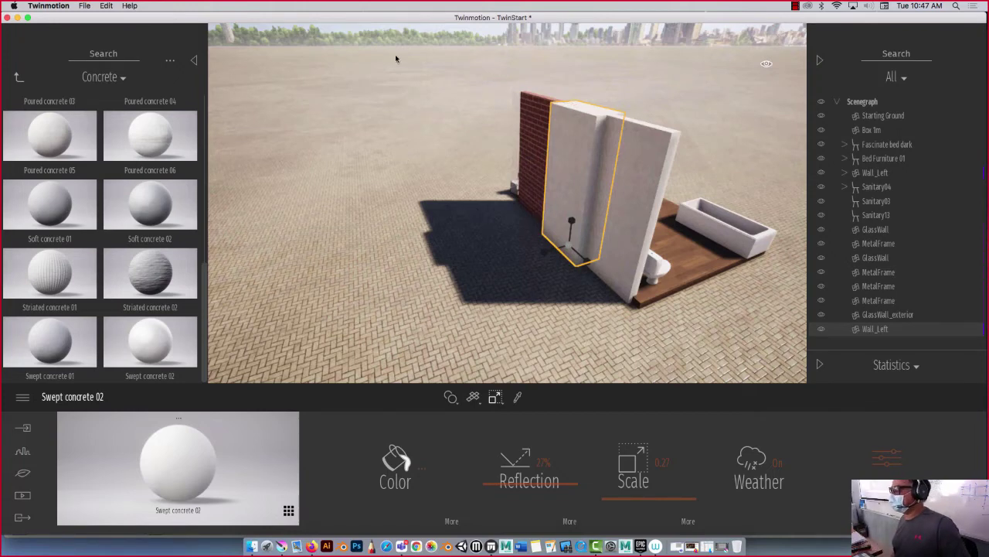
# Step: Apply the Corten steel panels 50x150 metal material to the thickened wall between the concrete and brick walls
pyautogui.click(19, 76)
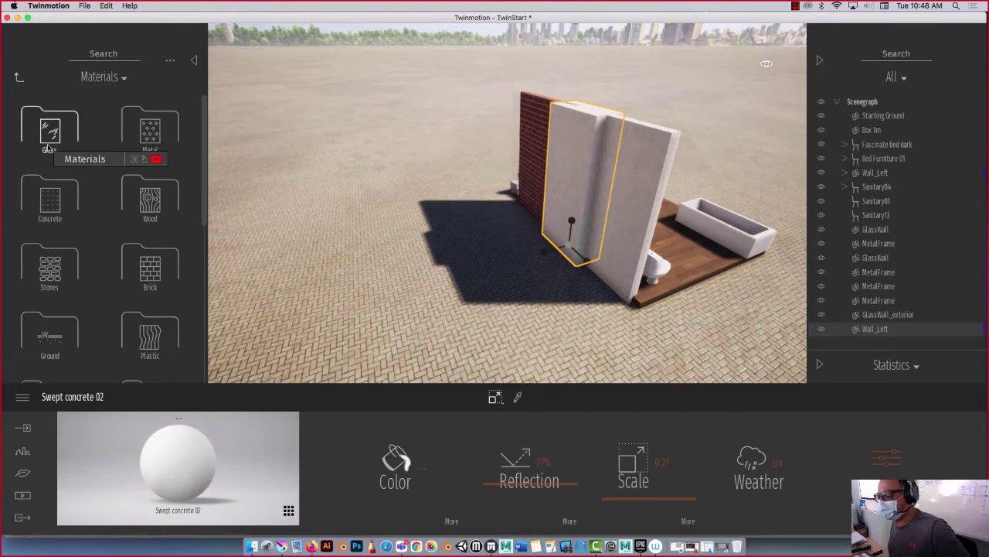
pyautogui.scroll(-3, 102, 236)
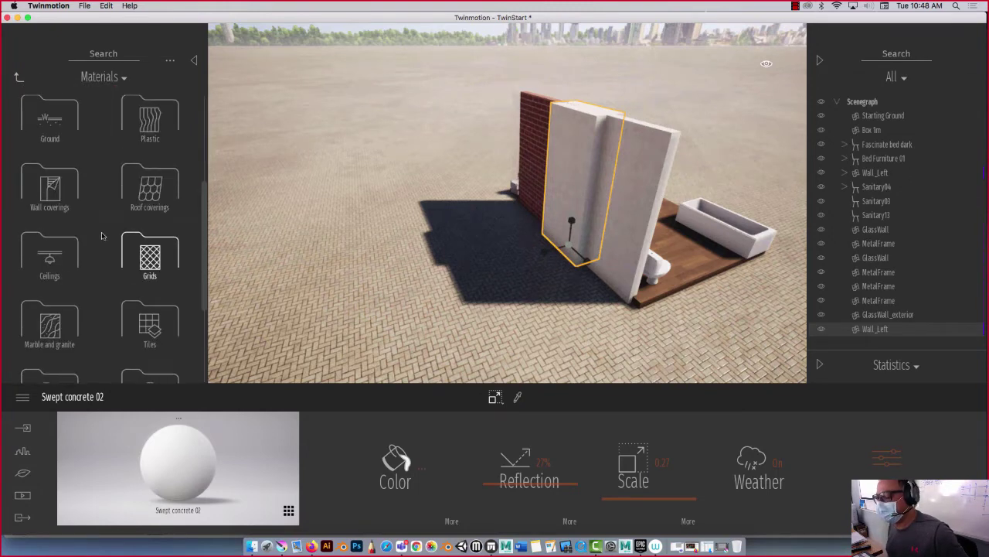
pyautogui.scroll(-1, 101, 236)
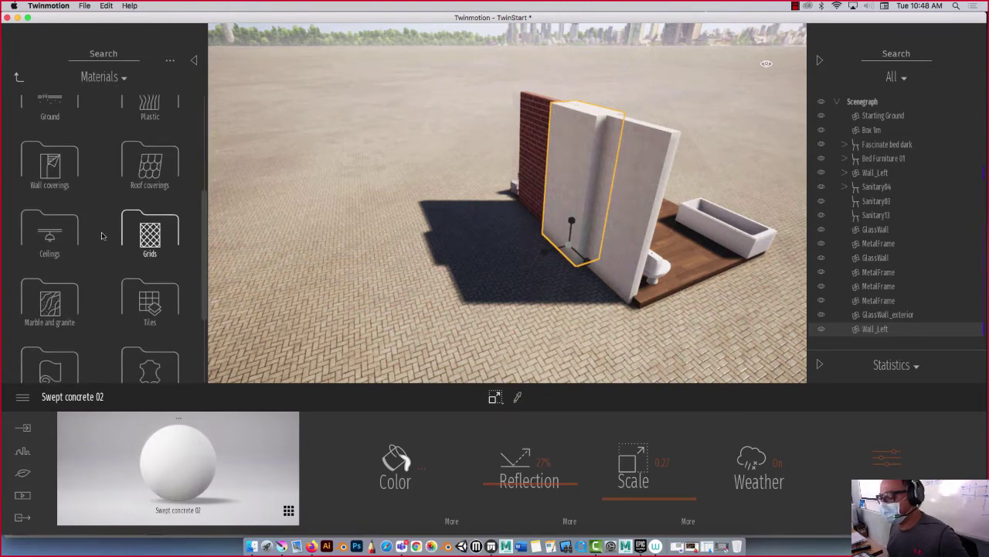
pyautogui.click(178, 137)
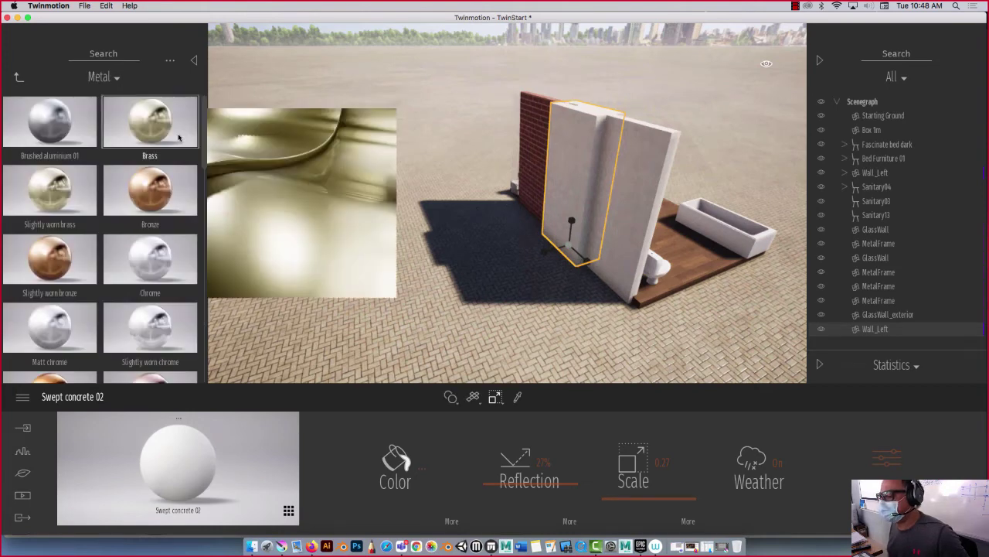
pyautogui.scroll(-10, 162, 232)
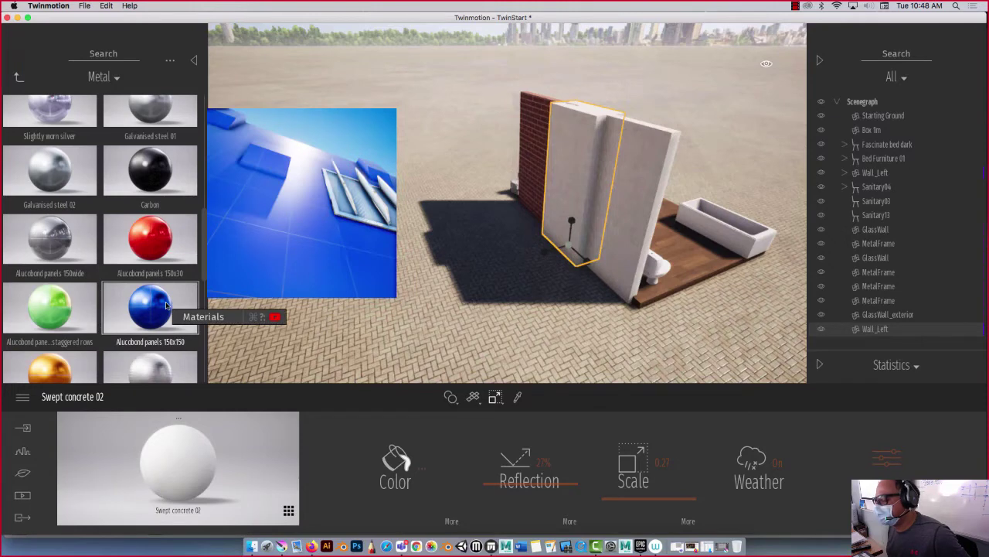
pyautogui.scroll(-1, 166, 306)
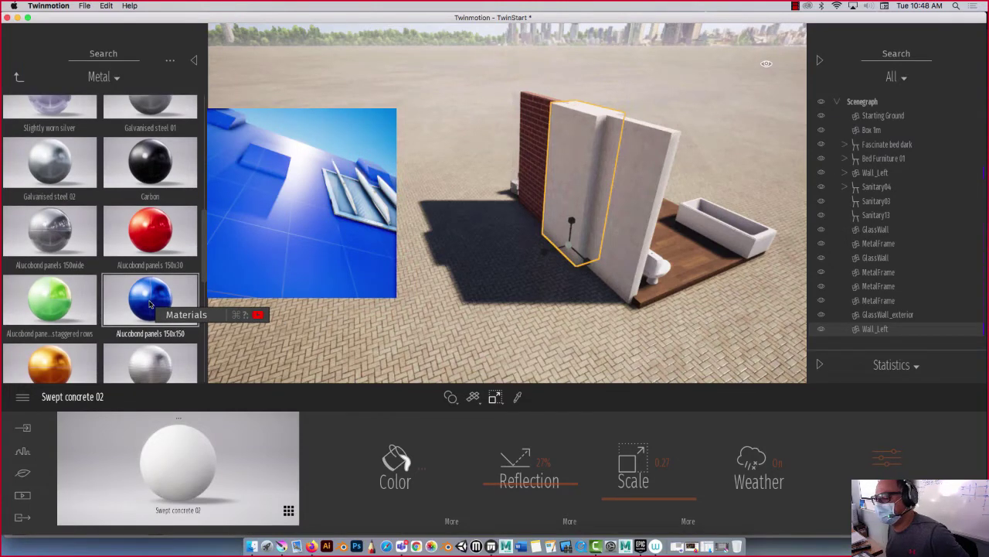
pyautogui.scroll(-3, 149, 303)
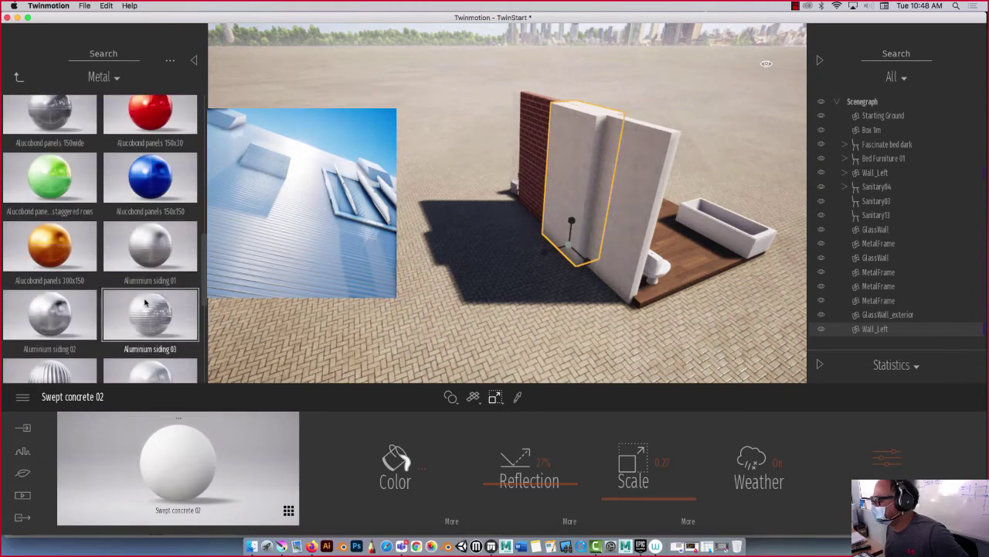
pyautogui.scroll(-3, 145, 302)
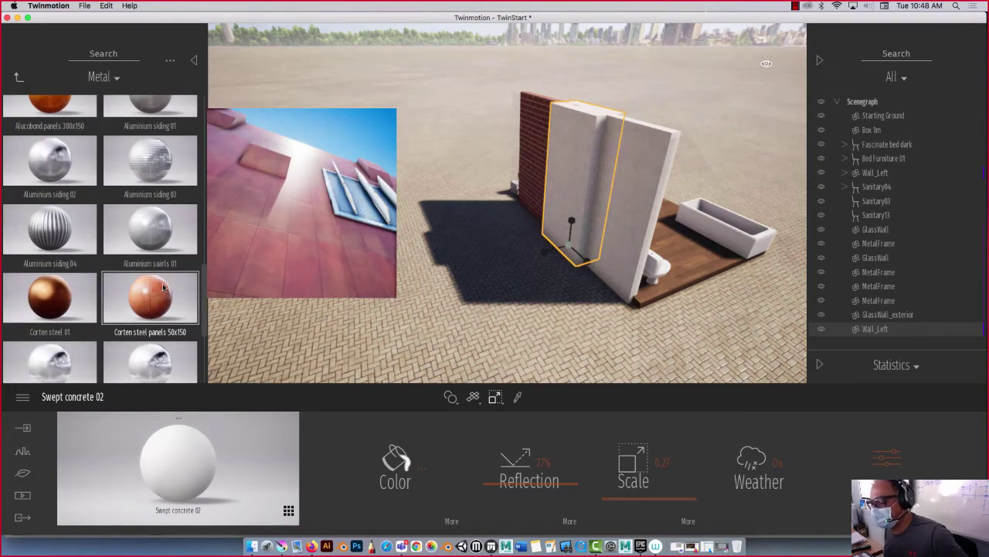
pyautogui.moveTo(155, 291); pyautogui.dragTo(562, 205)
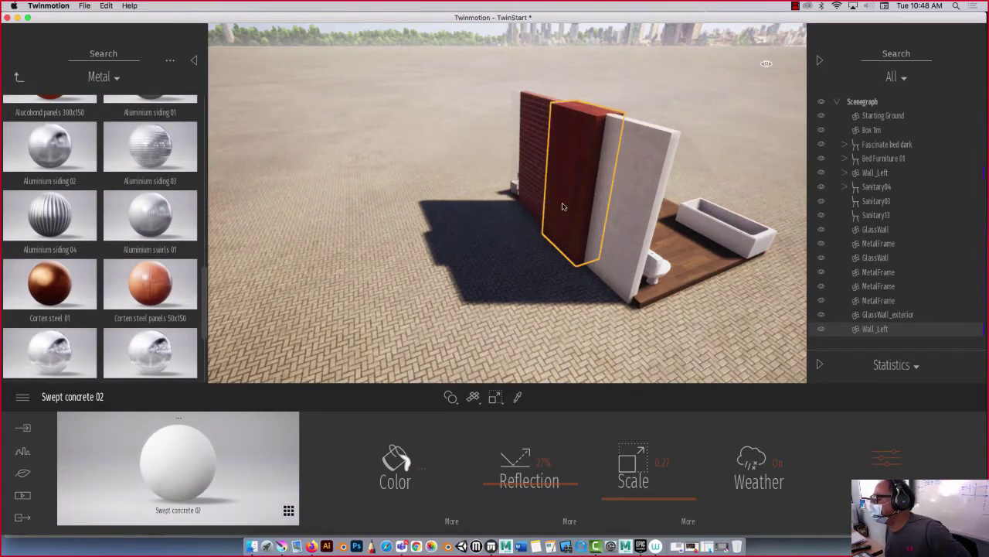
# Step: Set the Corten steel panel material's scale to 0.16 and its Move Y offset to 0.24
pyautogui.moveTo(528, 231); pyautogui.dragTo(529, 257, button='middle')
pyautogui.keyDown('shift'); pyautogui.moveTo(438, 280); pyautogui.dragTo(630, 277, button='middle'); pyautogui.keyUp('shift')
pyautogui.scroll(3, 629, 280)
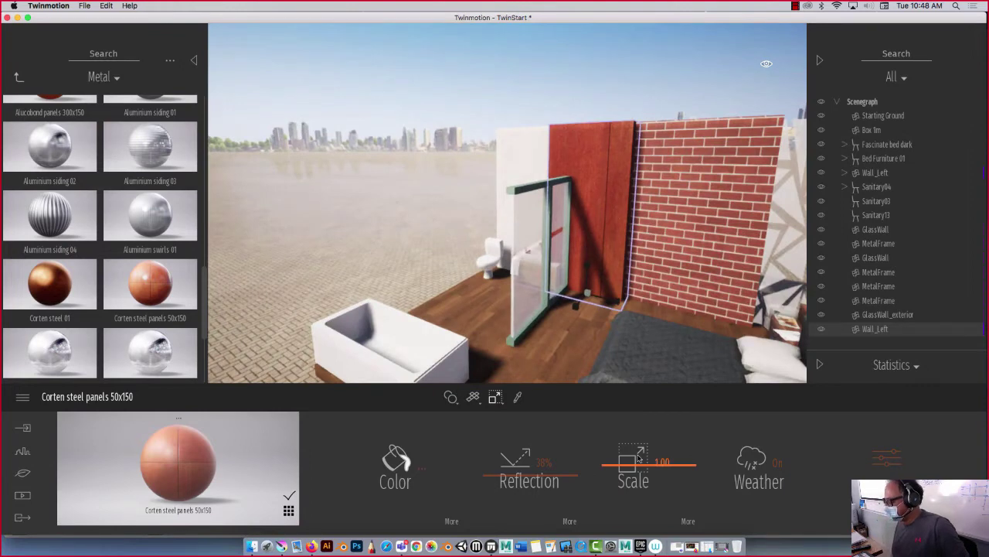
pyautogui.moveTo(638, 469); pyautogui.dragTo(619, 504)
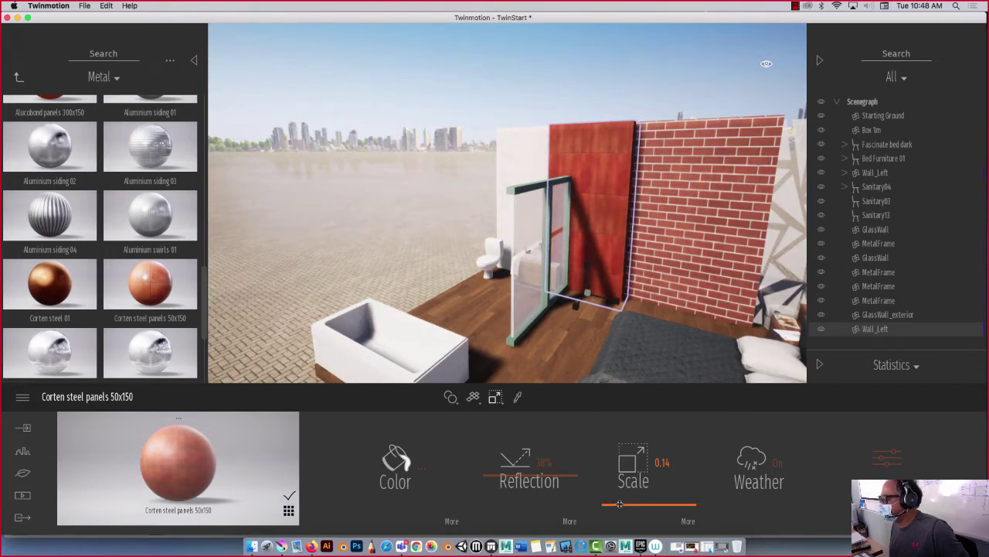
pyautogui.click(688, 521)
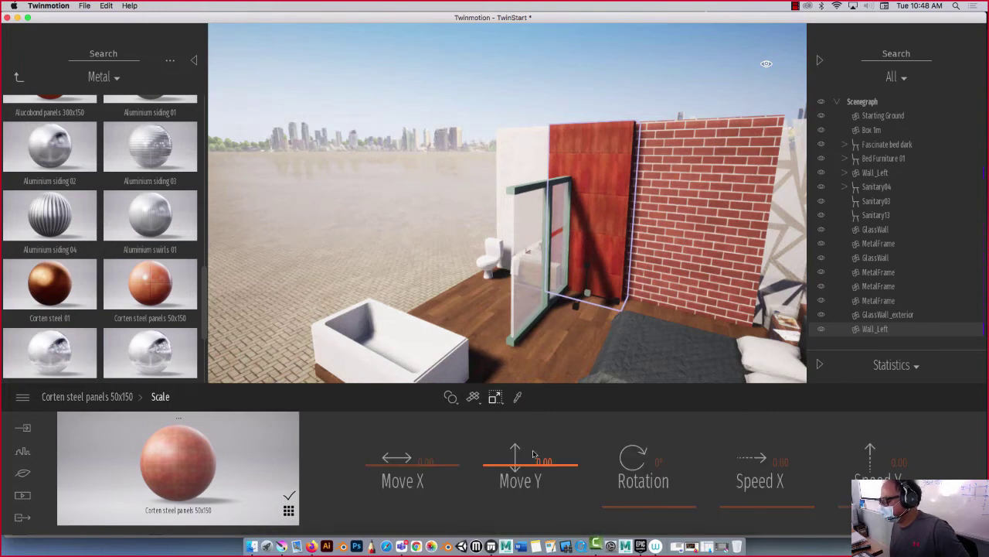
pyautogui.moveTo(525, 464)
pyautogui.mouseDown()
pyautogui.moveTo(526, 447)
pyautogui.moveTo(524, 455)
pyautogui.mouseUp()
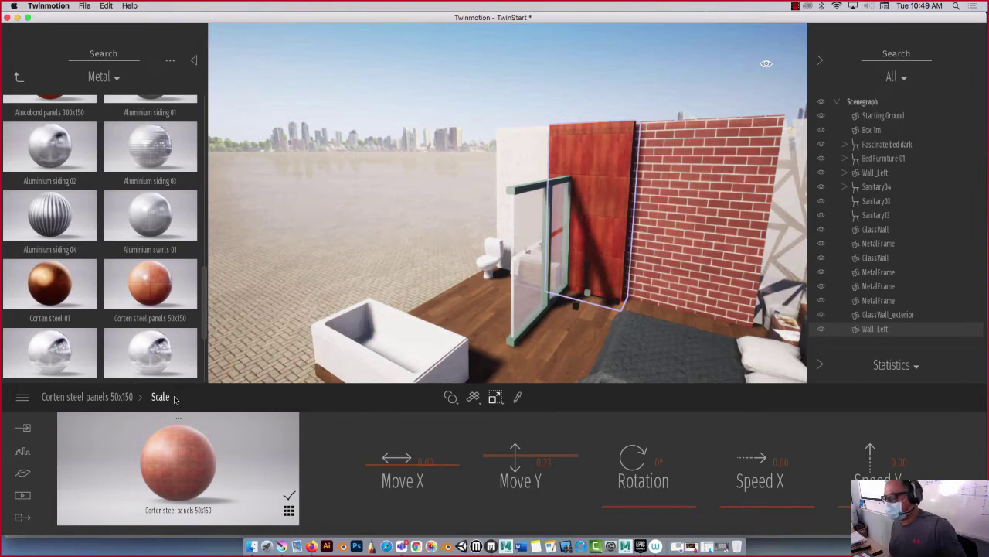
pyautogui.click(123, 397)
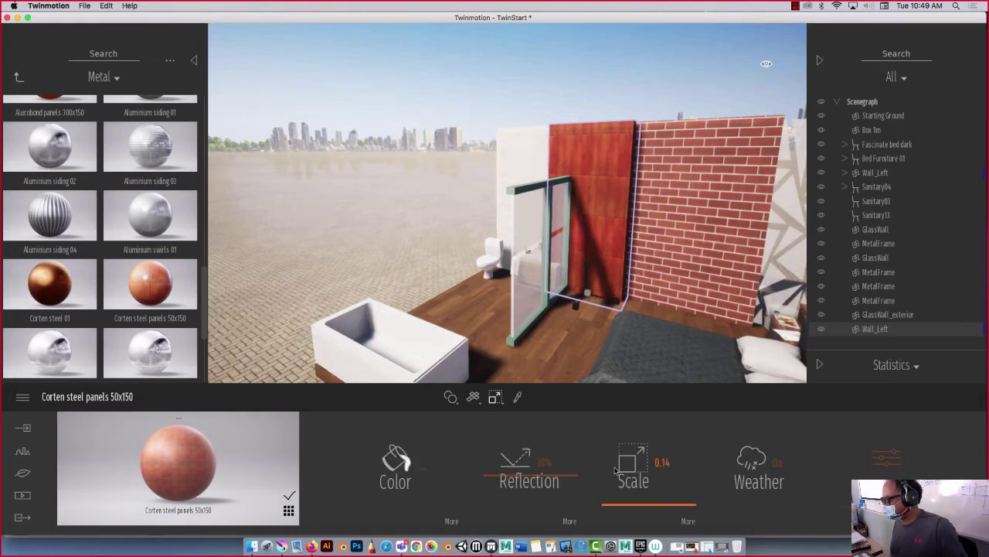
pyautogui.click(631, 503)
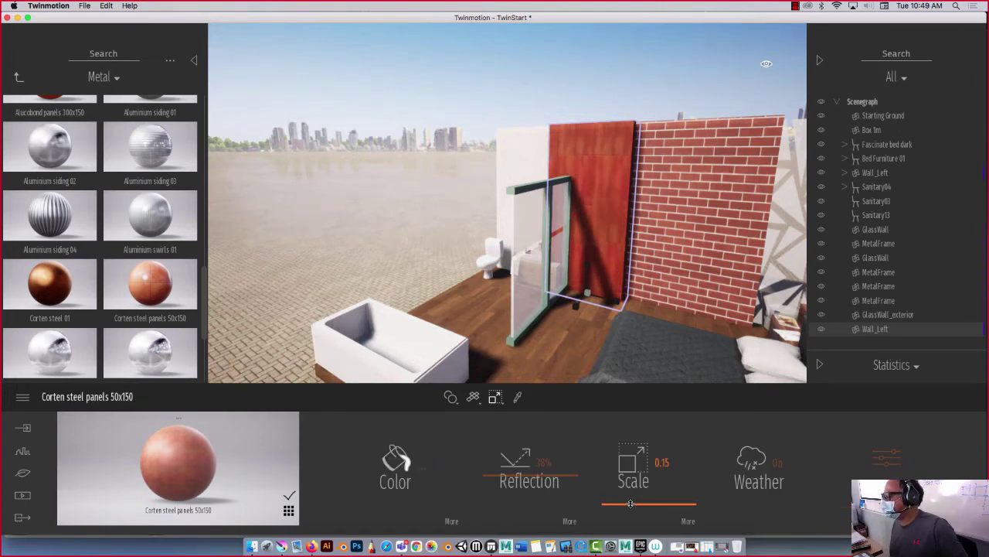
pyautogui.moveTo(631, 503); pyautogui.dragTo(633, 503)
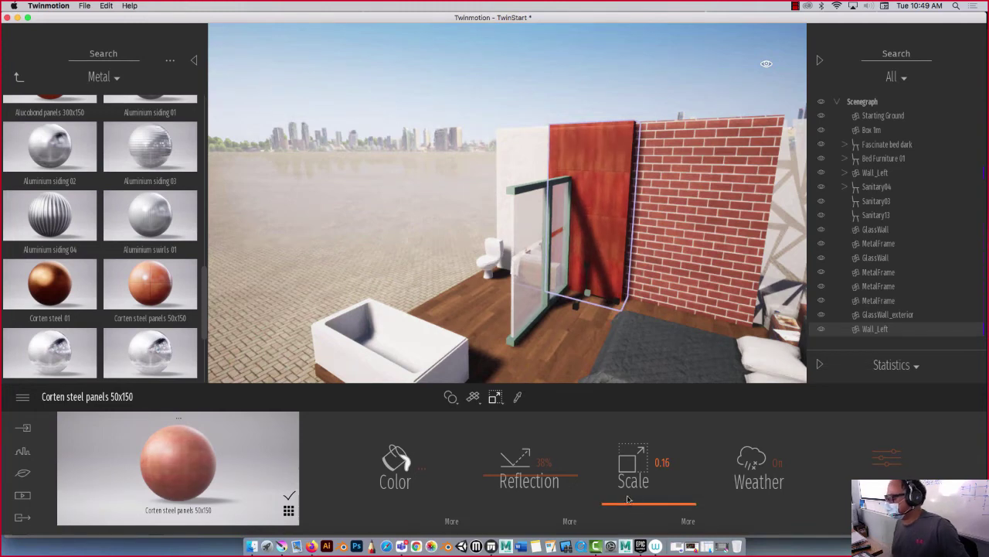
pyautogui.click(688, 521)
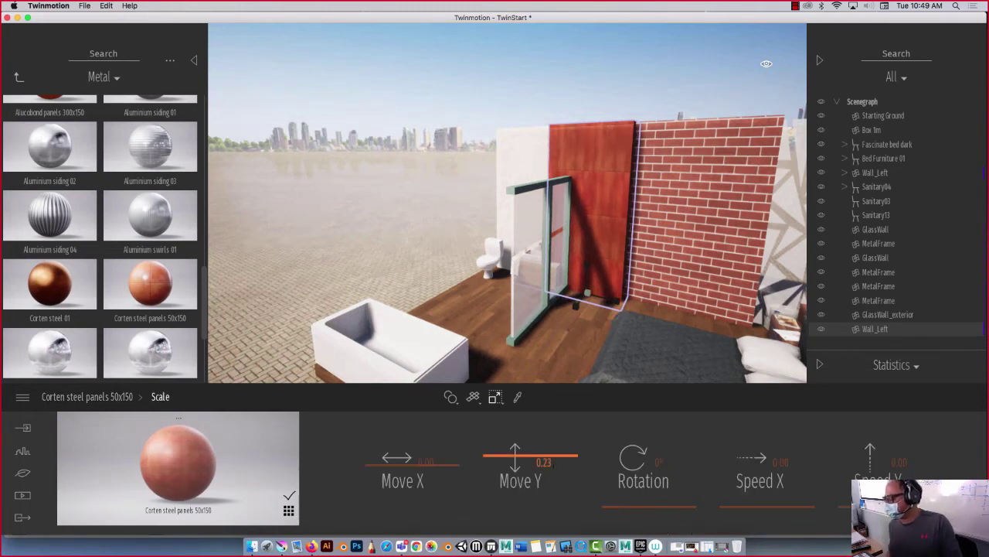
pyautogui.moveTo(551, 456); pyautogui.dragTo(550, 454)
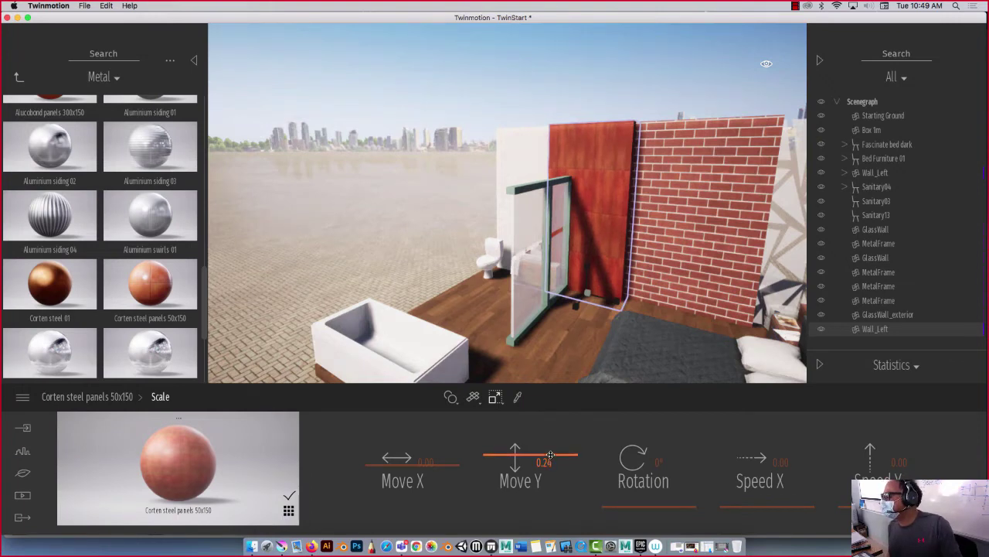
# Step: Examine the Corten steel wall and how it meets the concrete wall, brick wall and glass partition from several angles
pyautogui.moveTo(514, 308); pyautogui.dragTo(473, 275, button='middle')
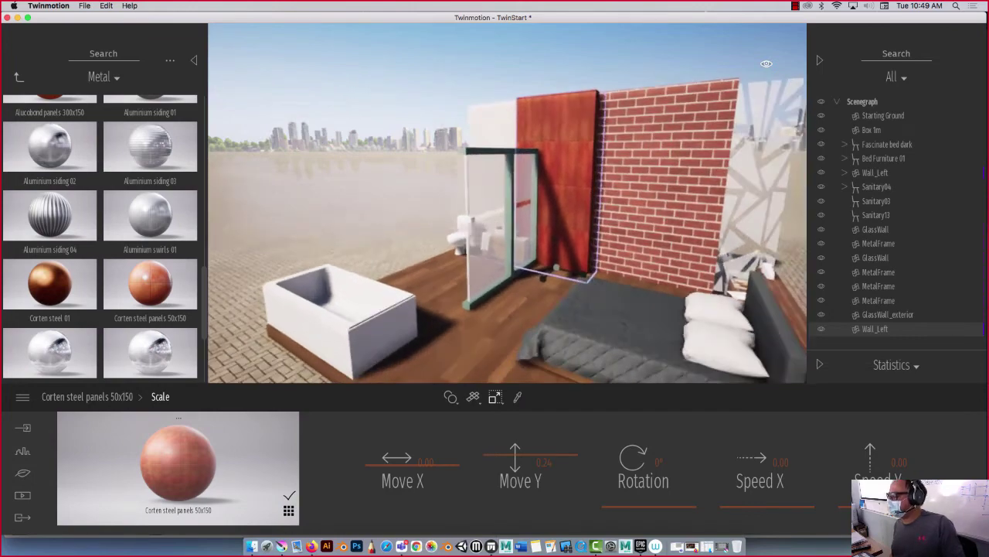
pyautogui.moveTo(364, 238); pyautogui.dragTo(425, 267, button='middle')
pyautogui.keyDown('shift'); pyautogui.moveTo(371, 203); pyautogui.dragTo(336, 202, button='middle'); pyautogui.keyUp('shift')
pyautogui.keyDown('shift'); pyautogui.moveTo(471, 193); pyautogui.dragTo(576, 209, button='middle'); pyautogui.keyUp('shift')
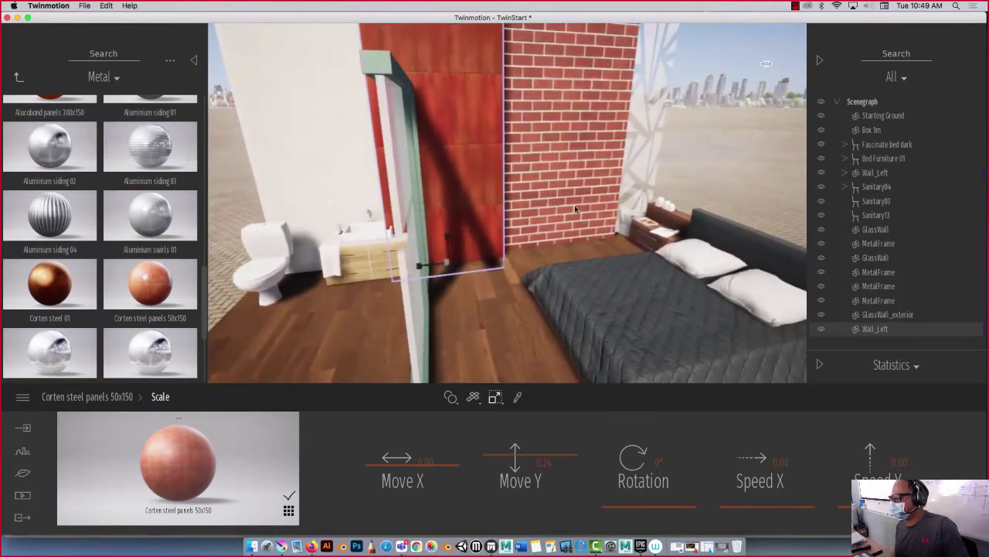
pyautogui.keyDown('shift'); pyautogui.moveTo(464, 209); pyautogui.dragTo(569, 216, button='middle'); pyautogui.keyUp('shift')
pyautogui.keyDown('shift'); pyautogui.moveTo(444, 162); pyautogui.dragTo(445, 121, button='middle'); pyautogui.keyUp('shift')
pyautogui.scroll(-3, 444, 117)
pyautogui.scroll(-3, 445, 118)
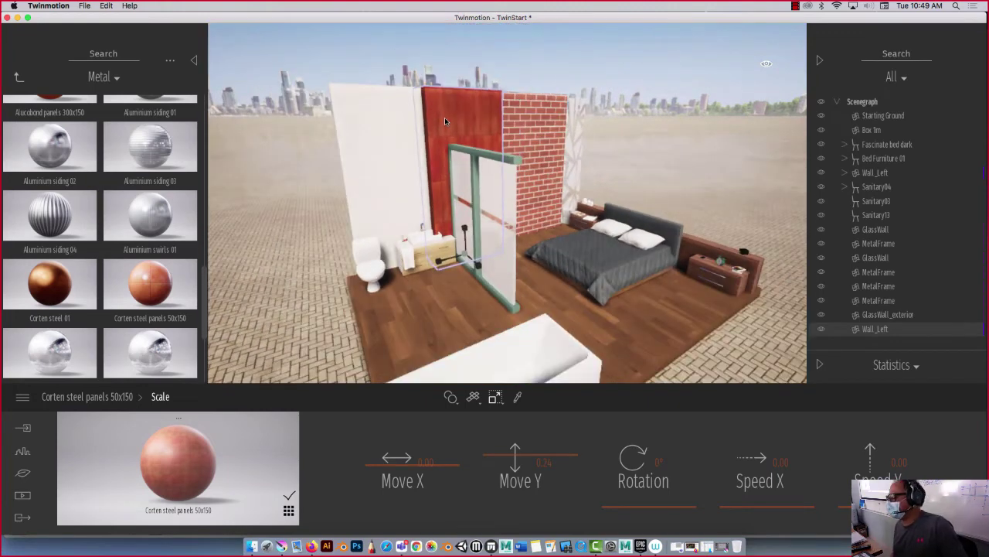
pyautogui.keyDown('shift'); pyautogui.moveTo(462, 164); pyautogui.dragTo(456, 200, button='middle'); pyautogui.keyUp('shift')
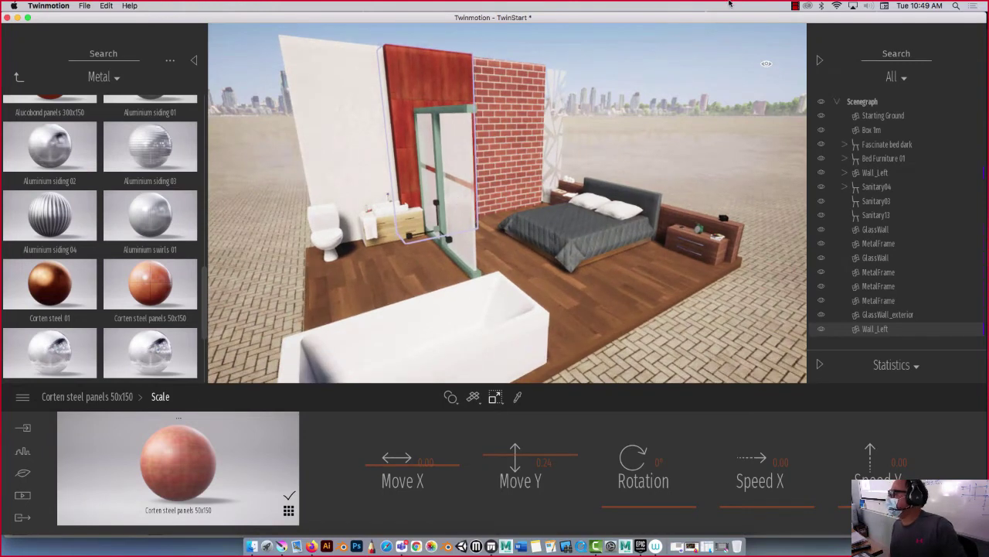
pyautogui.click(793, 6)
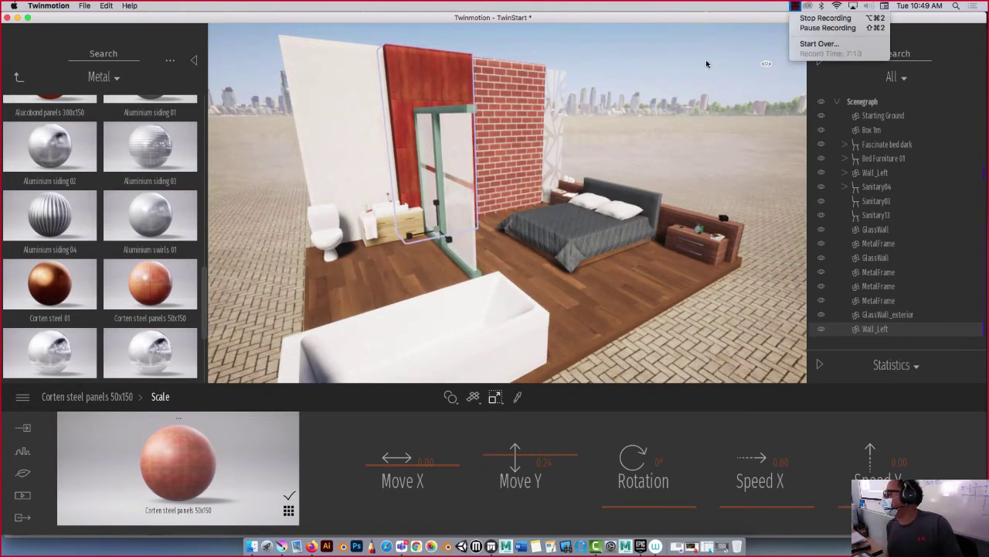
pyautogui.click(677, 110)
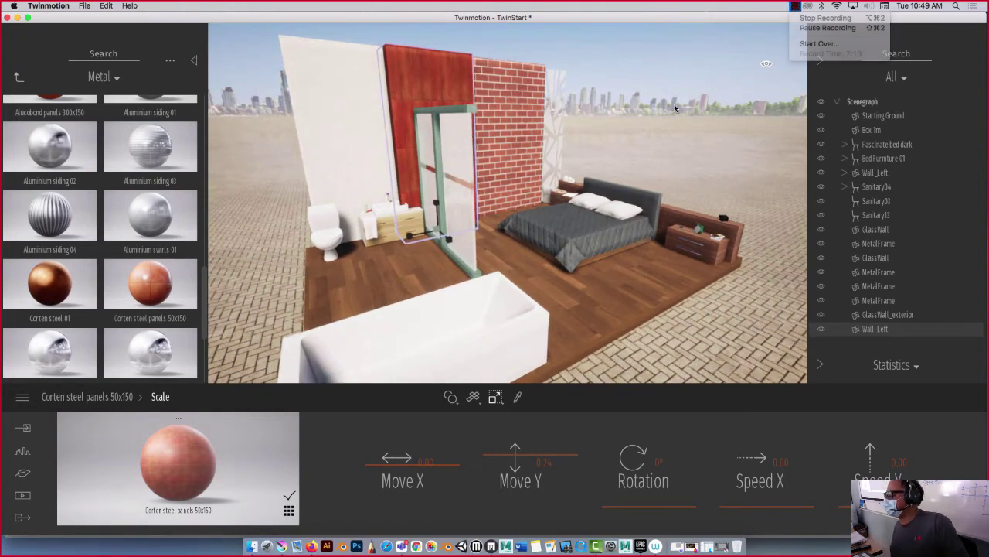
pyautogui.click(461, 265)
pyautogui.click(464, 208)
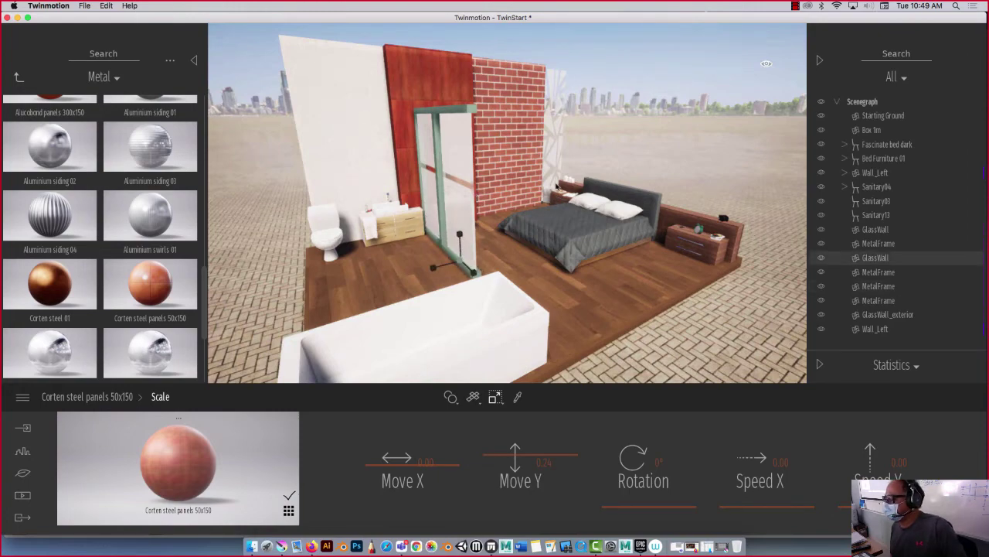
# Step: Duplicate the white concrete wall behind the toilet and sink as an instance
pyautogui.keyDown('shift'); pyautogui.moveTo(240, 264); pyautogui.dragTo(317, 269, button='middle'); pyautogui.keyUp('shift')
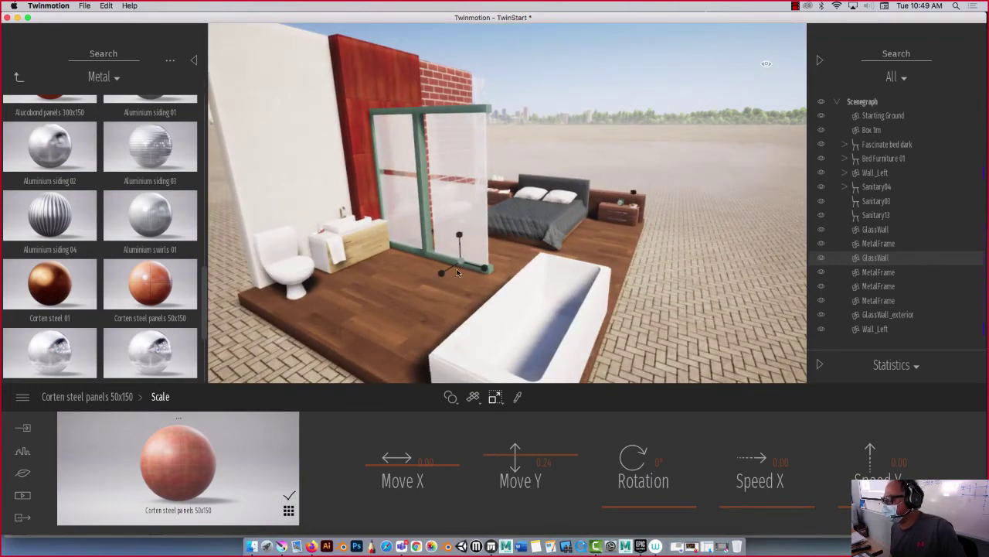
pyautogui.moveTo(441, 273)
pyautogui.mouseDown(button='middle')
pyautogui.moveTo(410, 293)
pyautogui.moveTo(451, 261)
pyautogui.moveTo(430, 291)
pyautogui.moveTo(411, 271)
pyautogui.moveTo(444, 266)
pyautogui.mouseUp(button='middle')
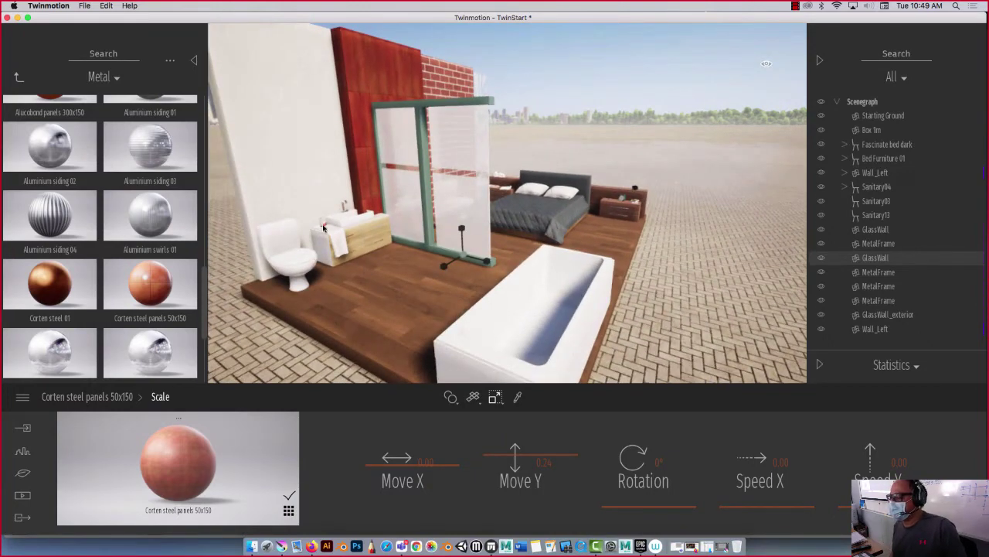
pyautogui.scroll(-3, 292, 185)
pyautogui.click(287, 167)
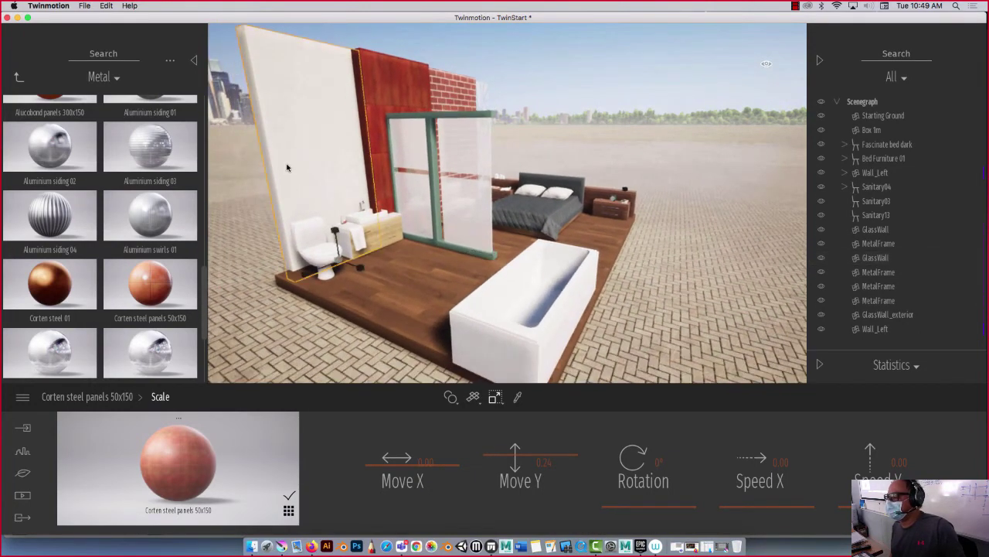
pyautogui.press('super+c')
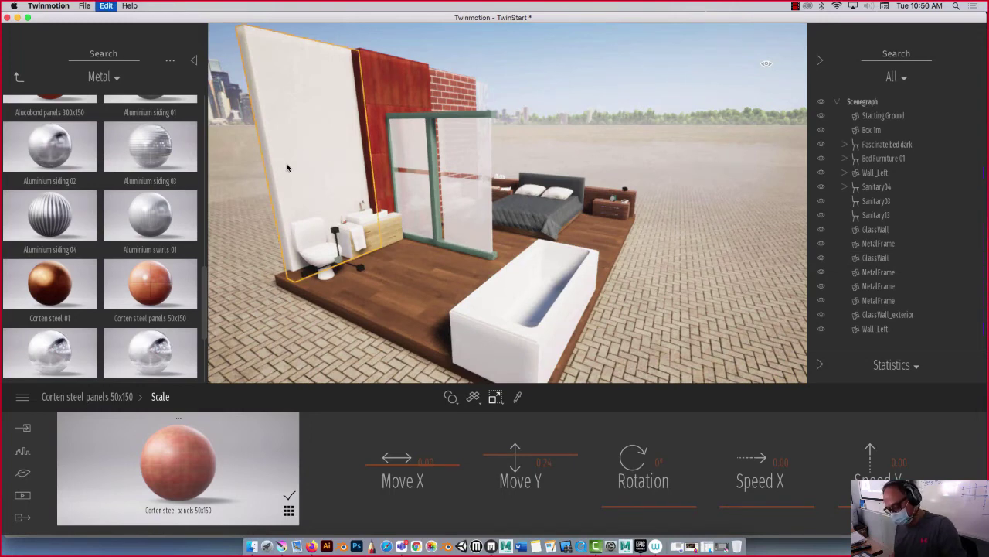
pyautogui.press('super+v')
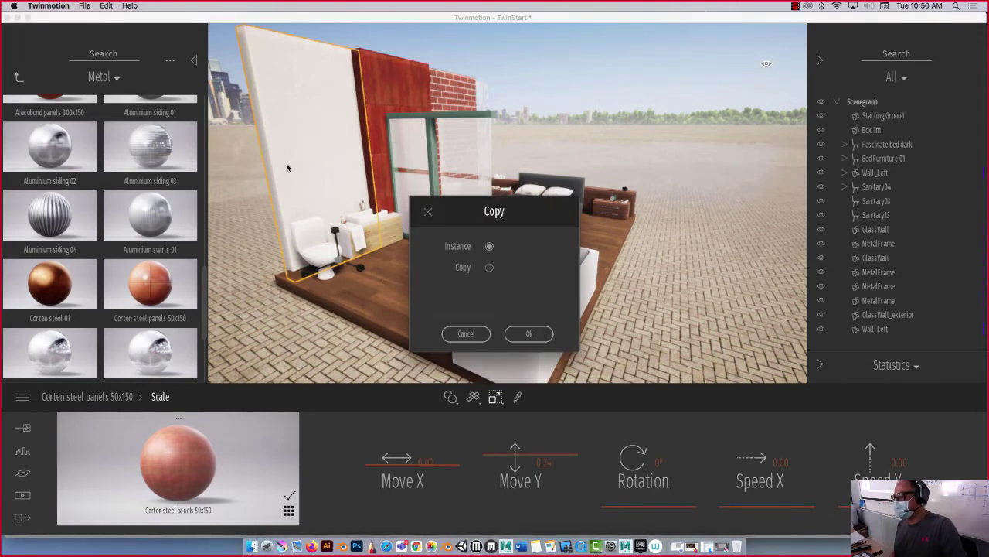
pyautogui.click(527, 334)
# Step: Try the duplicated concrete wall across the floor at the bathtub, between the bathroom and bedroom near the platform's outer edge
pyautogui.press('Tab')
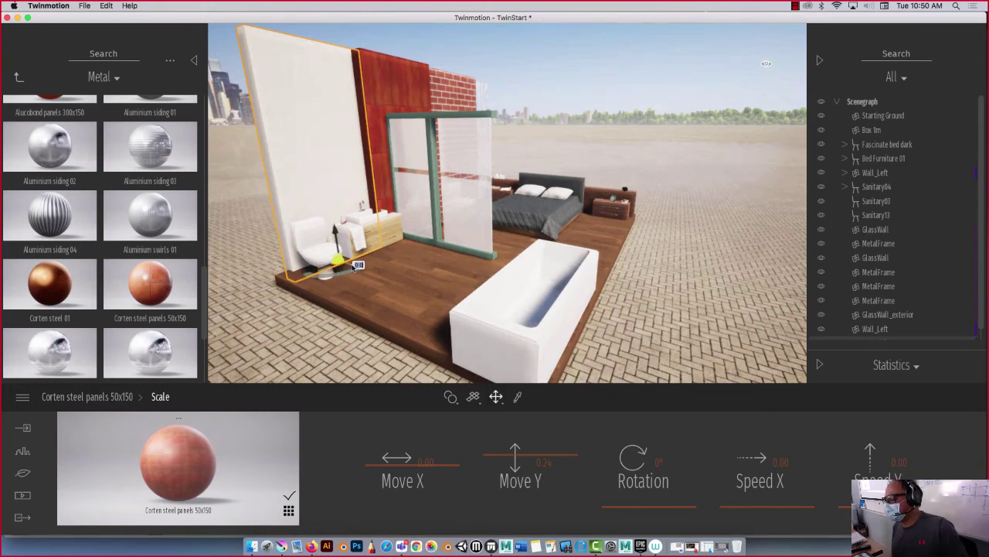
pyautogui.moveTo(355, 266); pyautogui.dragTo(400, 295)
pyautogui.click(478, 320)
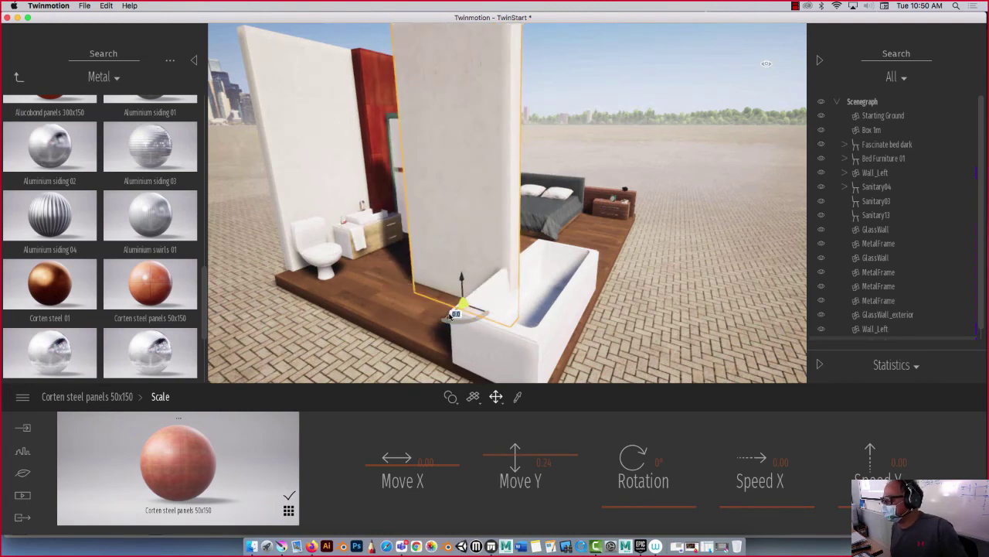
pyautogui.moveTo(451, 317); pyautogui.dragTo(498, 315)
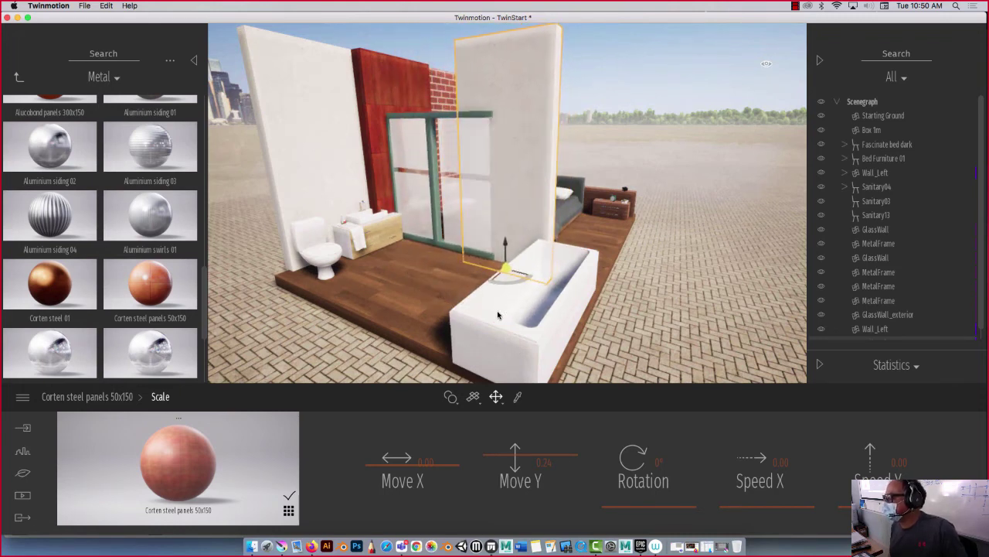
pyautogui.click(548, 285)
pyautogui.click(501, 239)
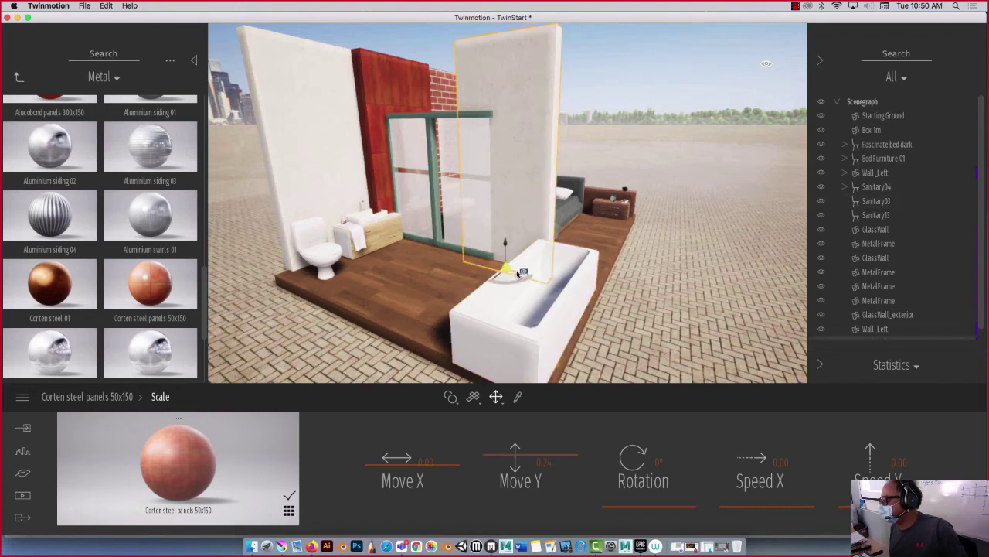
pyautogui.moveTo(522, 274); pyautogui.dragTo(565, 291)
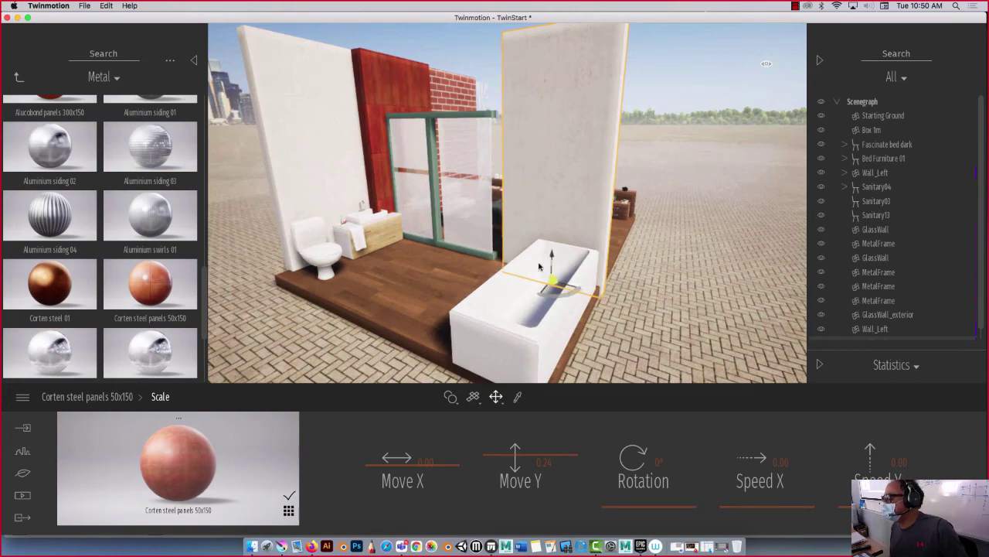
# Step: Delete the duplicated concrete wall standing at the bathtub
pyautogui.keyDown('shift'); pyautogui.moveTo(429, 272); pyautogui.dragTo(491, 303, button='middle'); pyautogui.keyUp('shift')
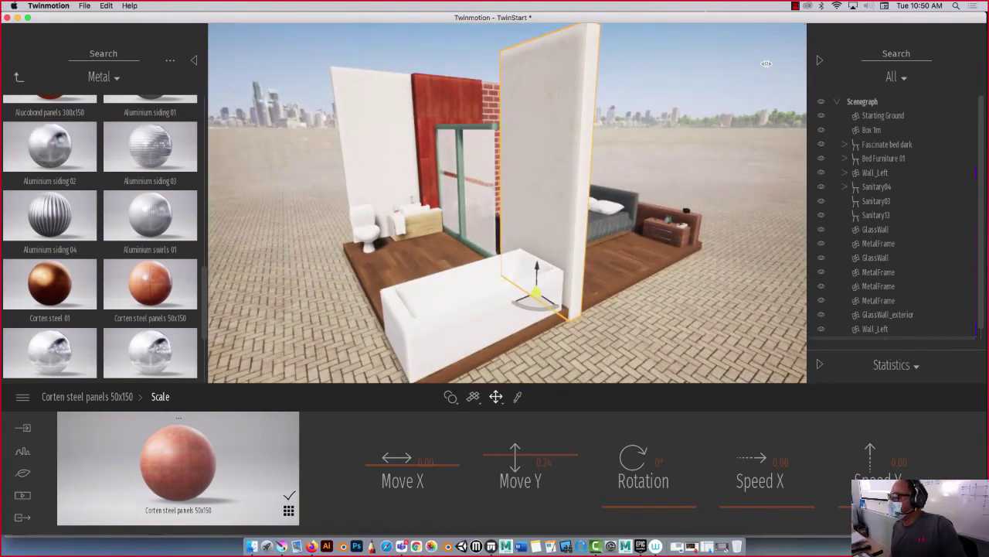
pyautogui.press('Delete')
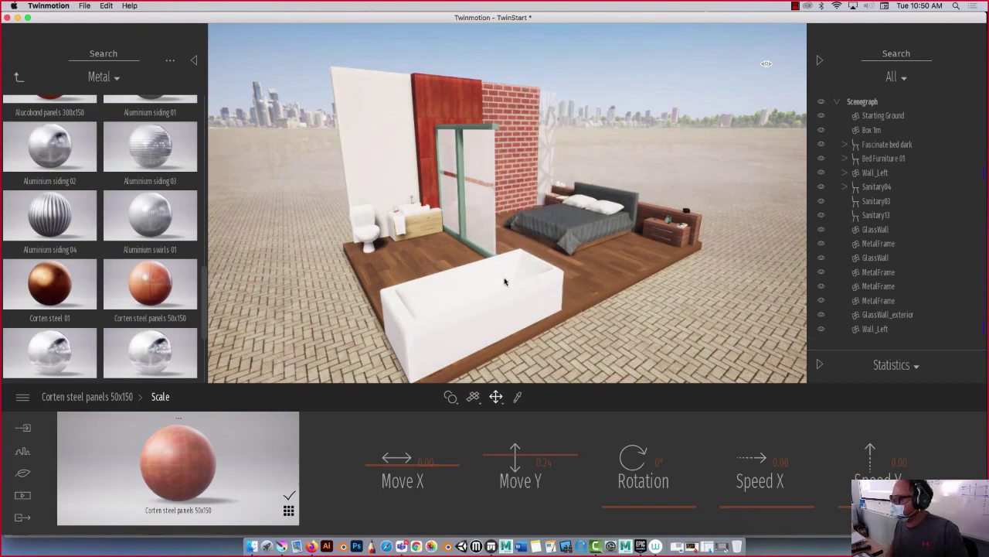
pyautogui.keyDown('shift'); pyautogui.moveTo(495, 262); pyautogui.dragTo(468, 274, button='middle'); pyautogui.keyUp('shift')
pyautogui.moveTo(507, 205); pyautogui.dragTo(497, 186, button='middle')
pyautogui.scroll(1, 496, 186)
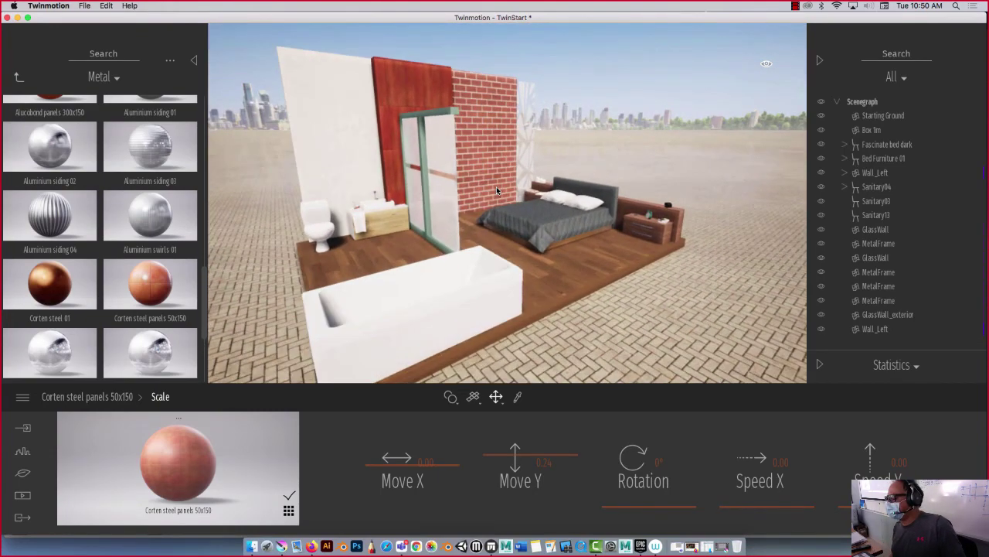
pyautogui.click(795, 6)
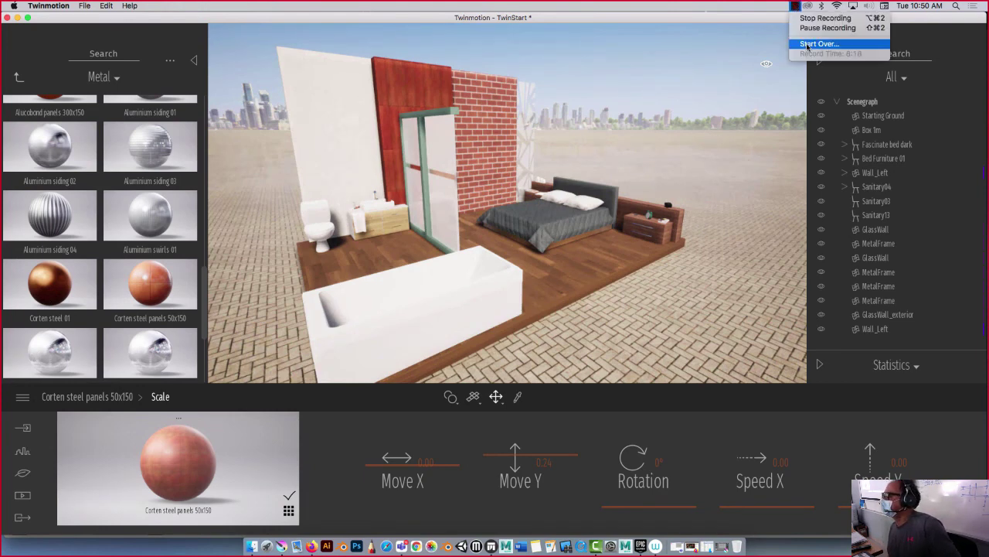